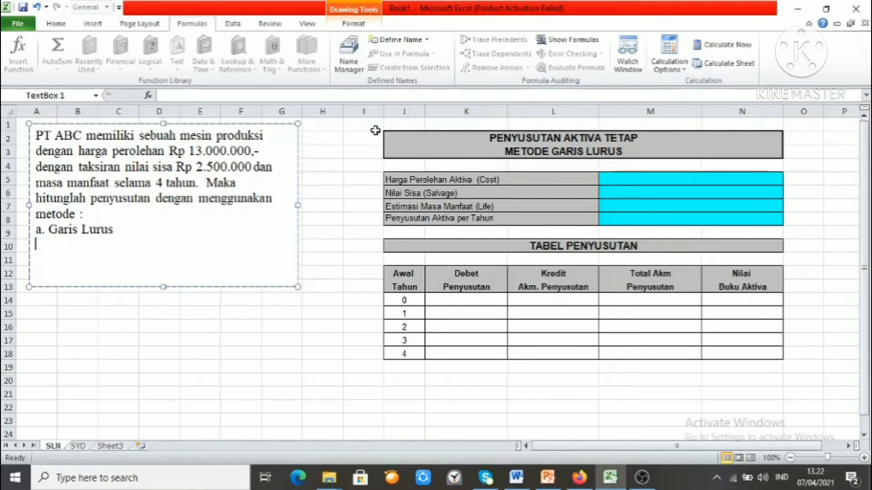
pyautogui.moveTo(376, 130); pyautogui.dragTo(708, 371)
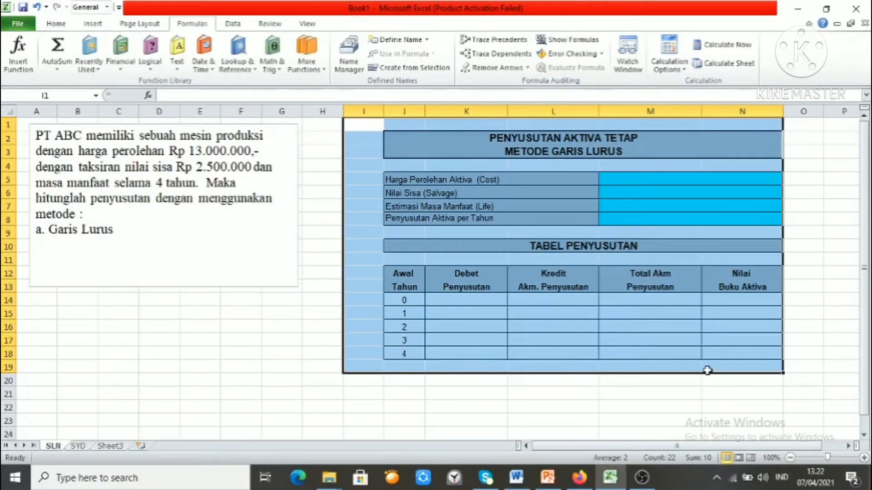
pyautogui.click(635, 410)
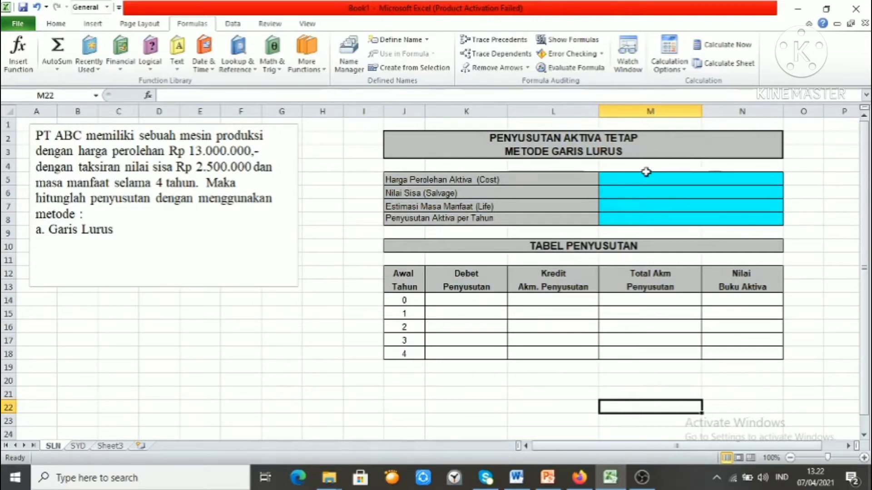
# Step: Fill in the asset data: cost 13000000 in M5, salvage value 2500000 in M6 and useful life 4 in M7
pyautogui.click(625, 180)
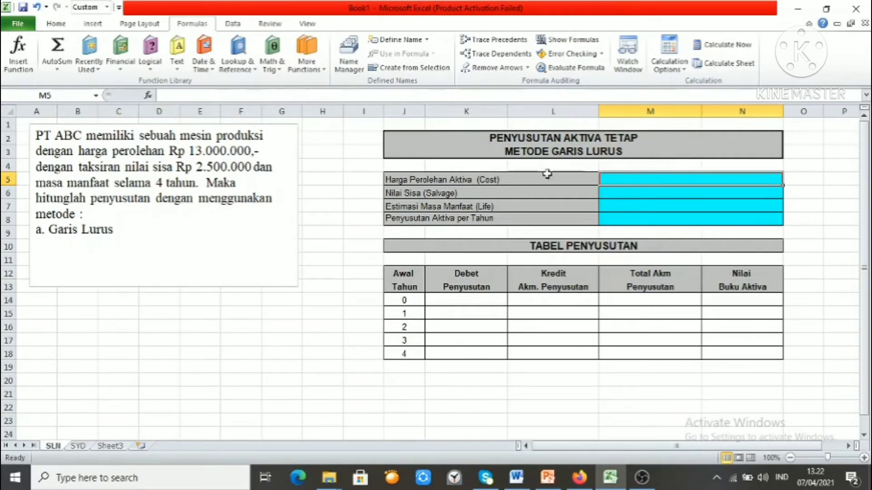
pyautogui.write('1')
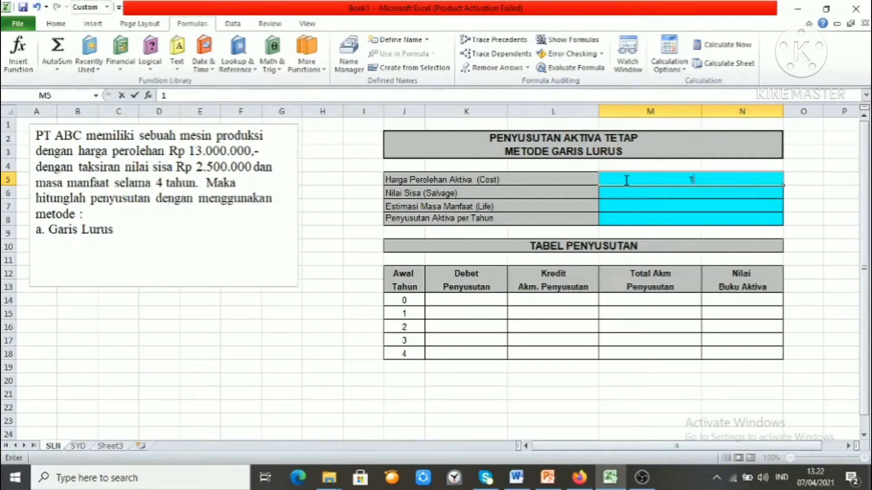
pyautogui.write('3000000')
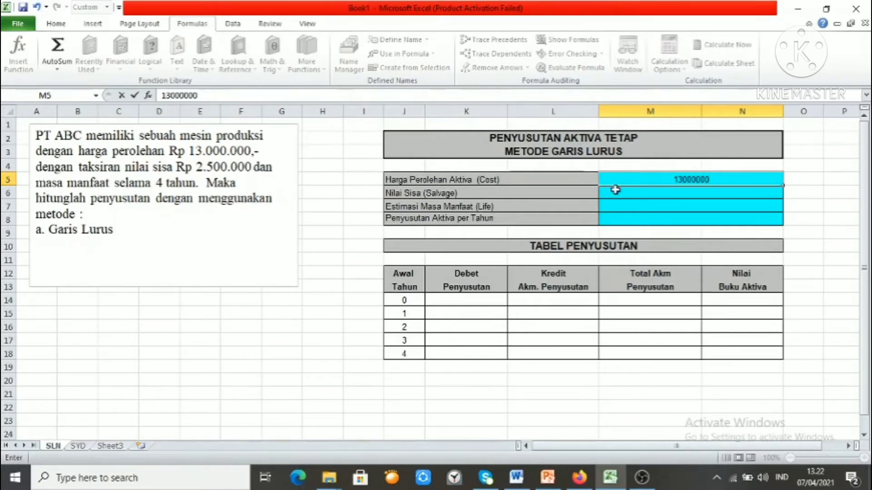
pyautogui.click(614, 192)
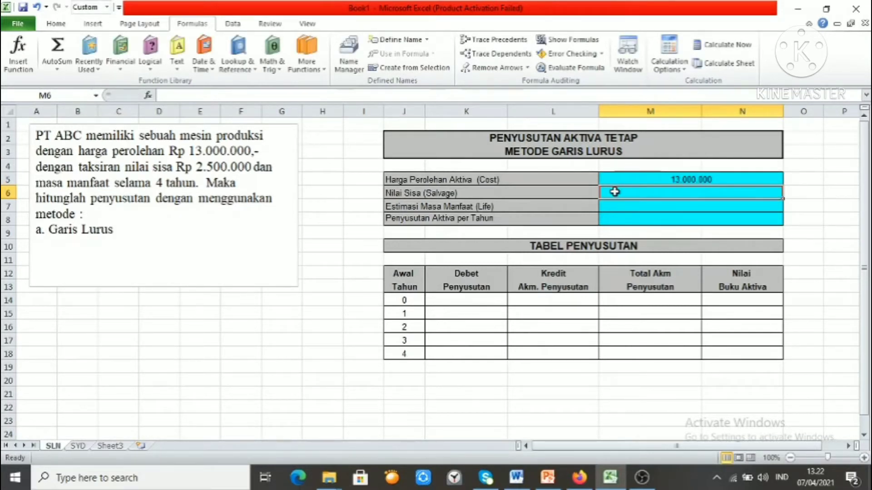
pyautogui.write('2500')
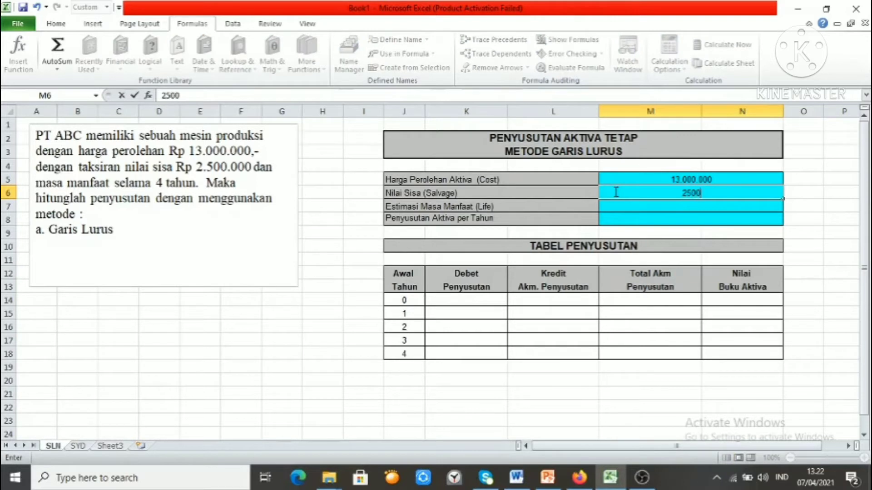
pyautogui.write('000')
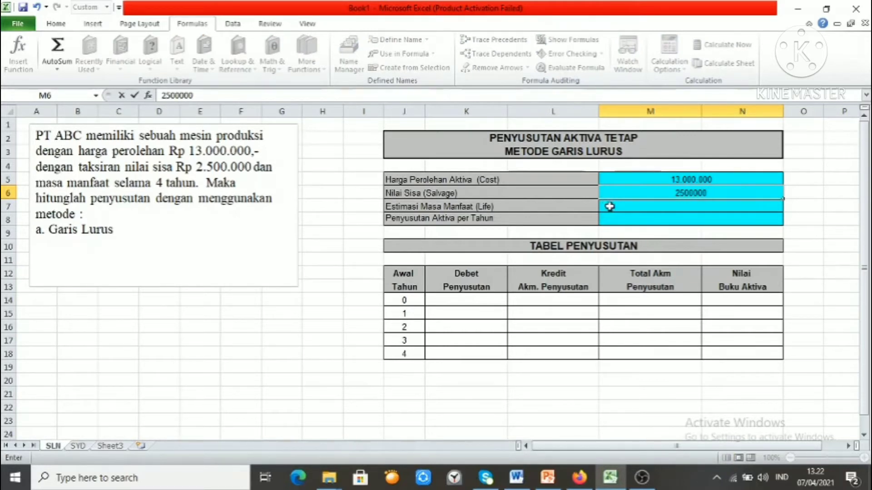
pyautogui.click(611, 207)
pyautogui.write('4')
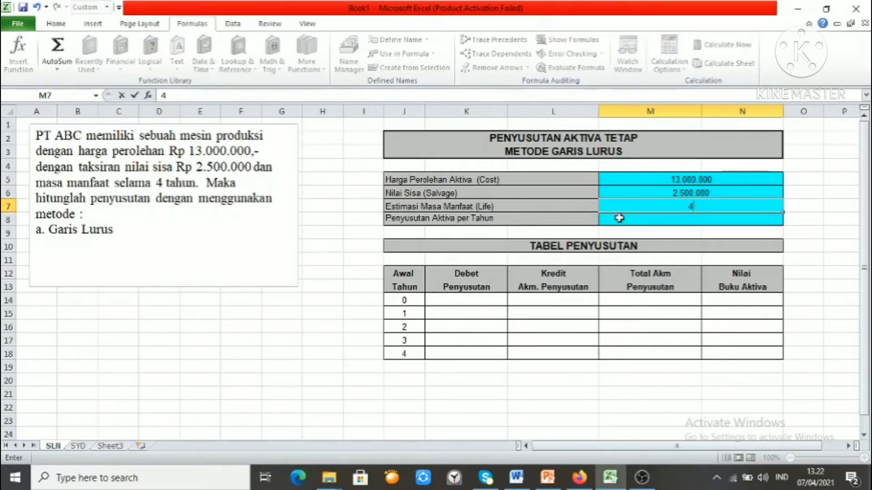
# Step: Calculate the yearly depreciation in M8 with =SLN(M5;M6;M7) and make the cell bold
pyautogui.click(619, 218)
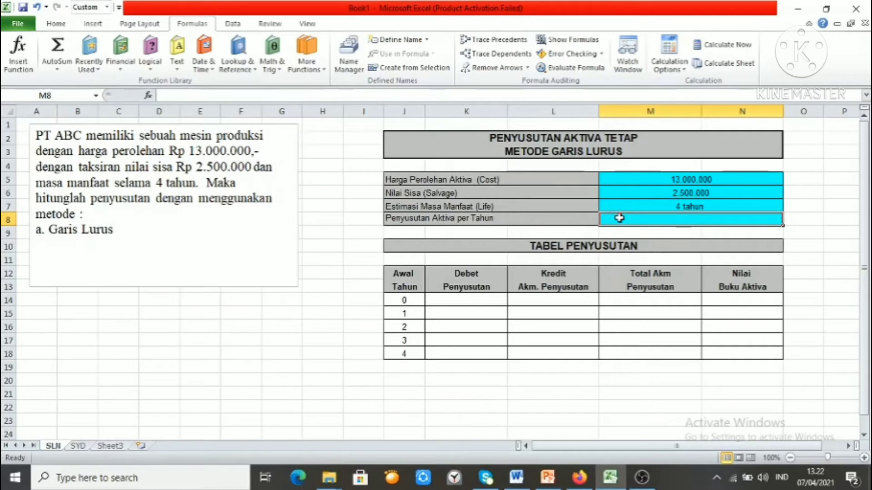
pyautogui.write('=')
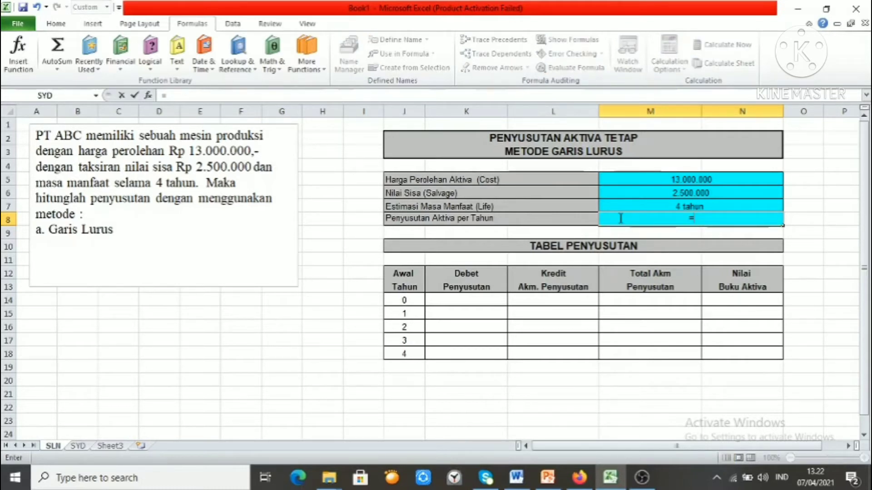
pyautogui.click(621, 219)
pyautogui.write('LN')
pyautogui.press('BackSpace')
pyautogui.press('BackSpace')
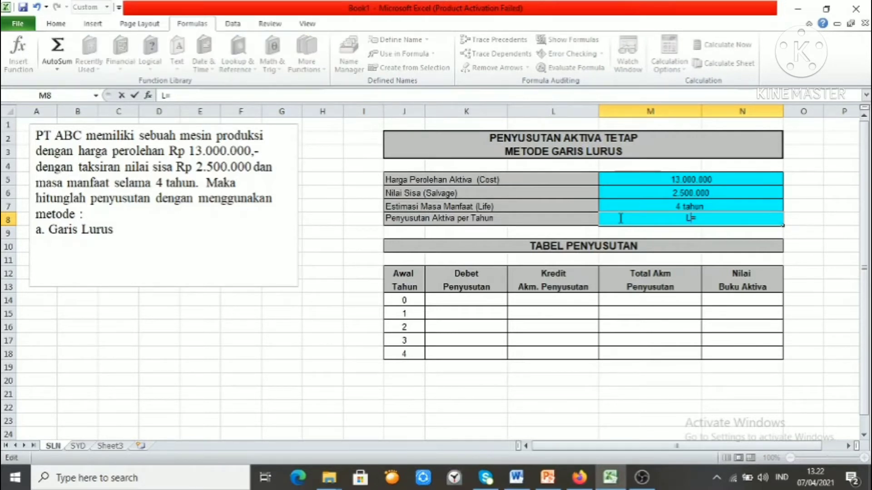
pyautogui.write('SLN')
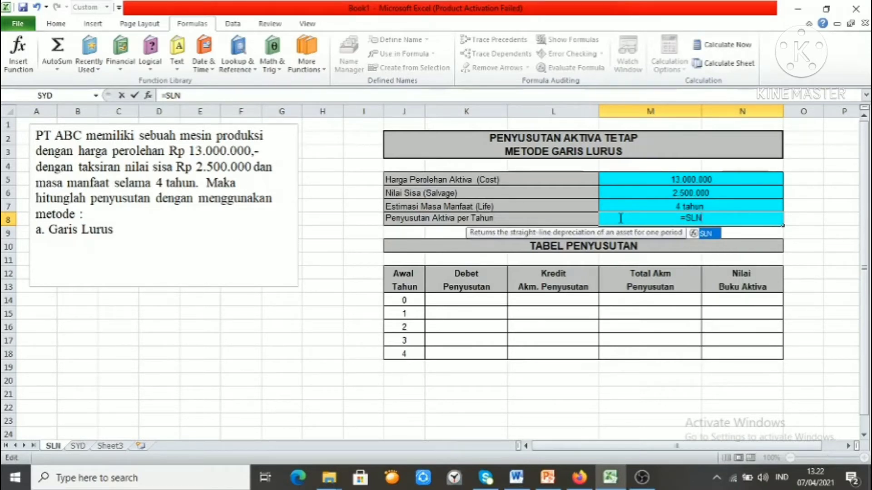
pyautogui.write('(')
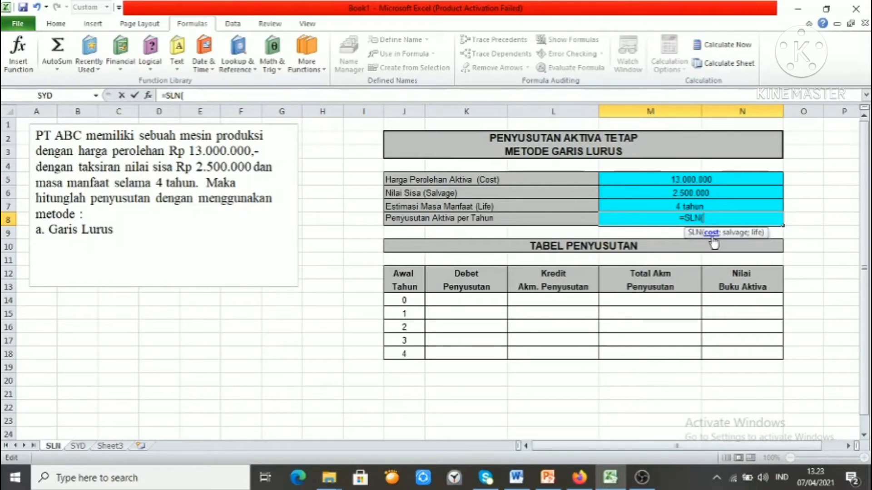
pyautogui.click(694, 179)
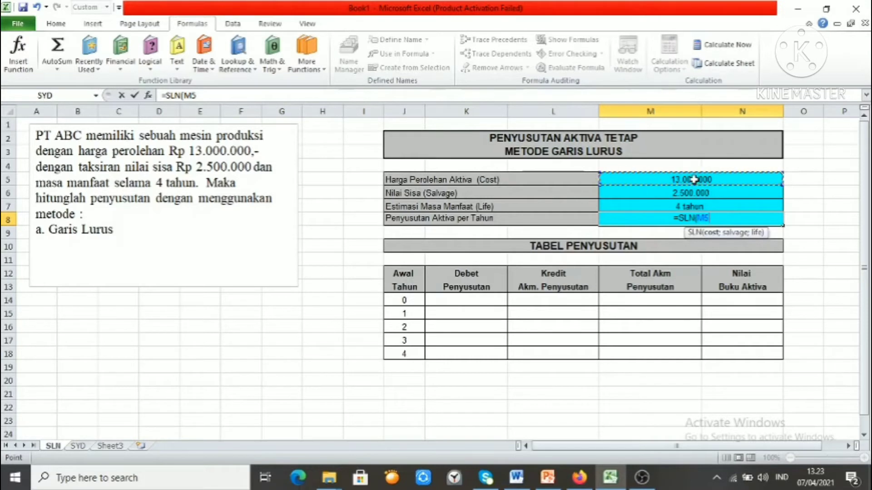
pyautogui.write(';')
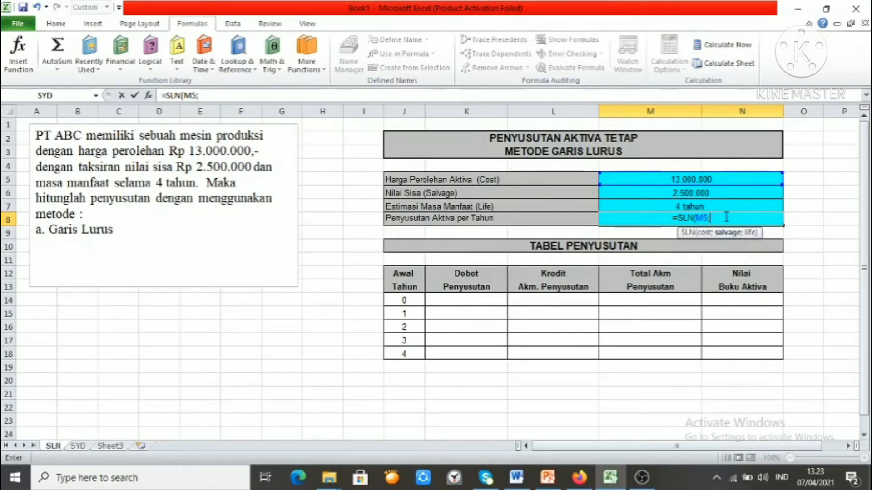
pyautogui.click(703, 193)
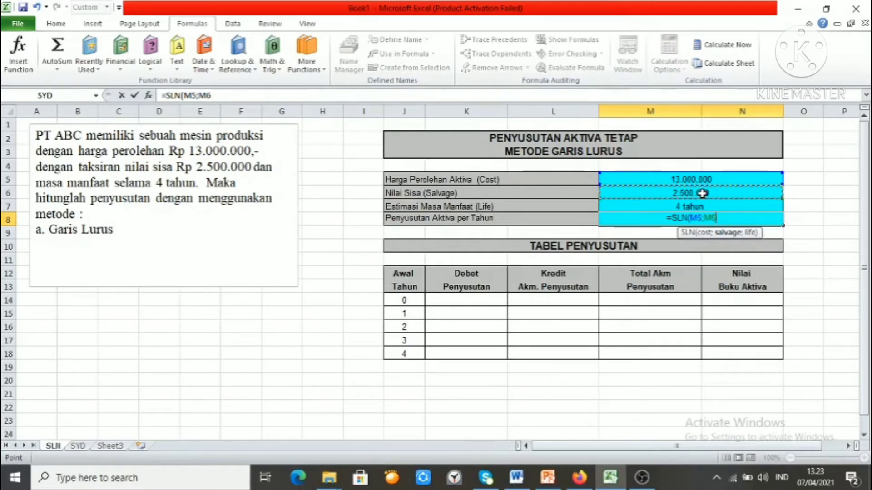
pyautogui.write(';')
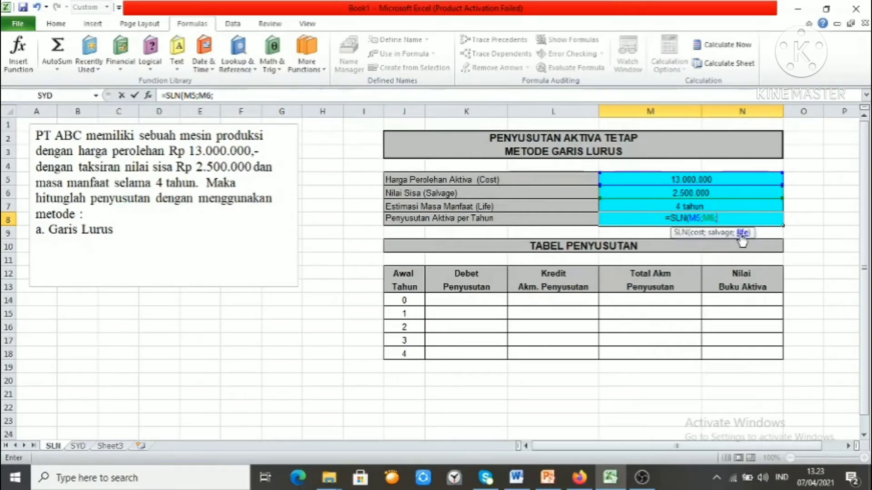
pyautogui.click(709, 206)
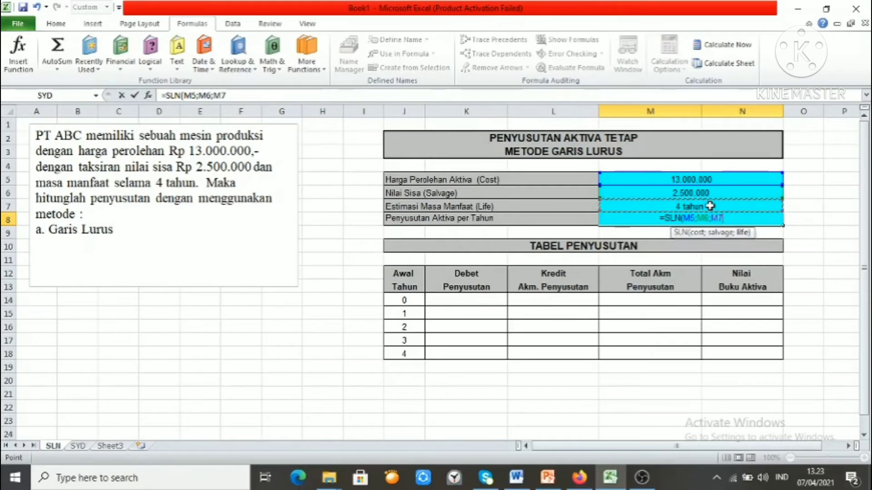
pyautogui.write(')')
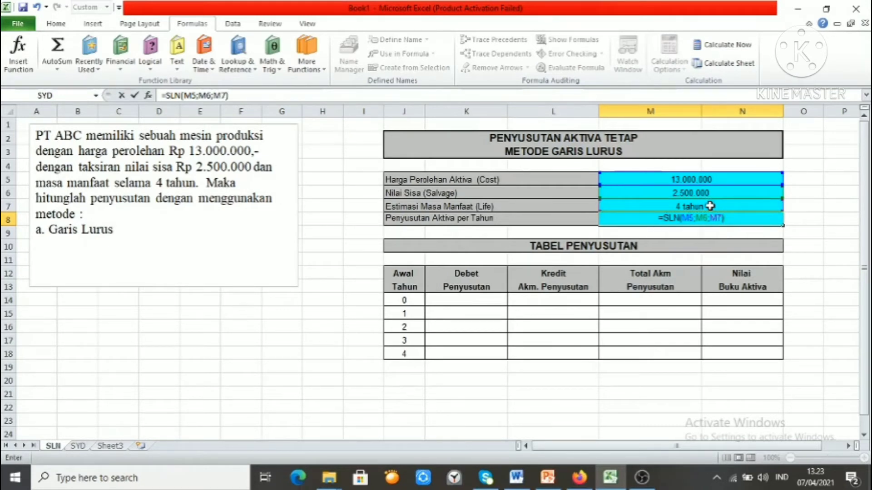
pyautogui.press('Return')
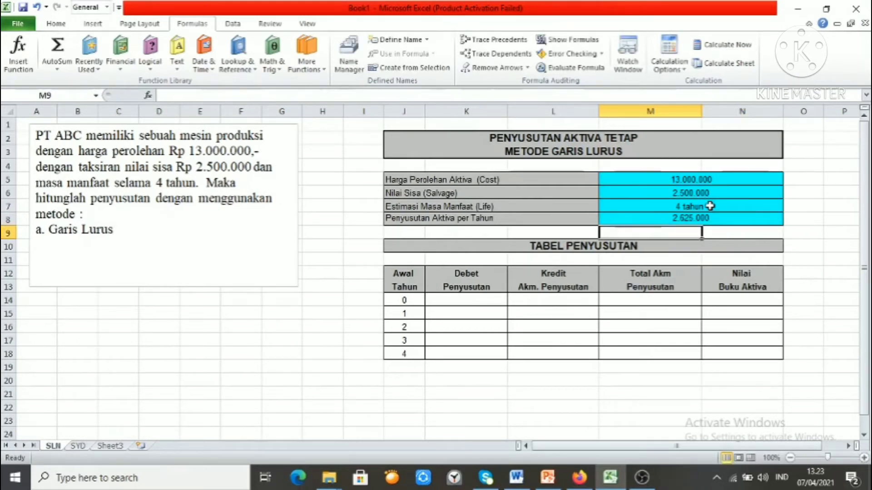
pyautogui.click(681, 218)
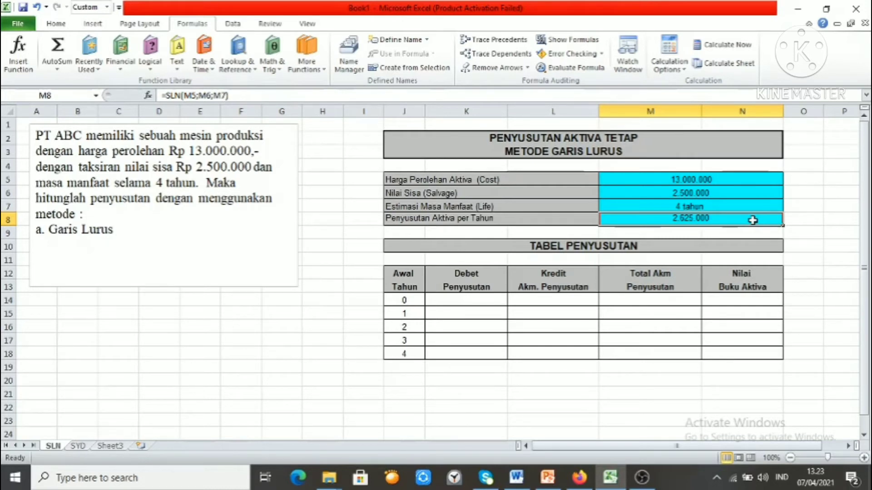
pyautogui.hotkey('ctrl', 'b')
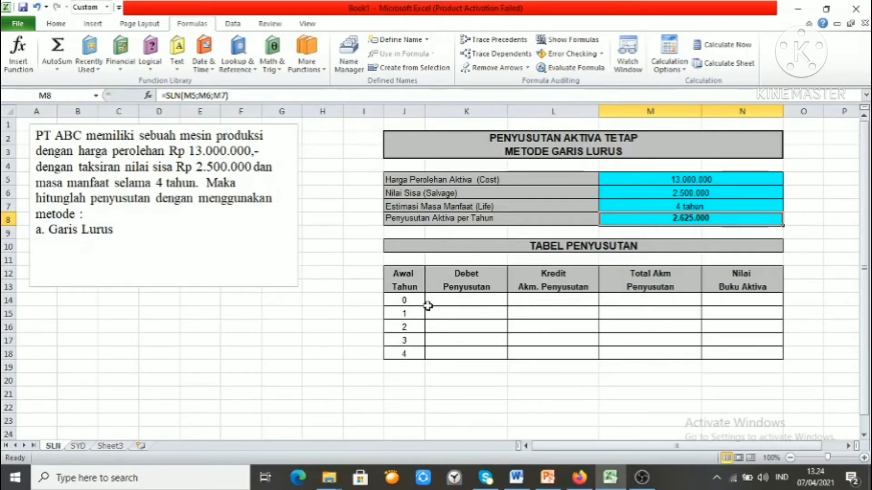
# Step: Enter 0 for year 0 in the debit, credit and total accumulated depreciation columns, cells K14 to M14
pyautogui.click(447, 301)
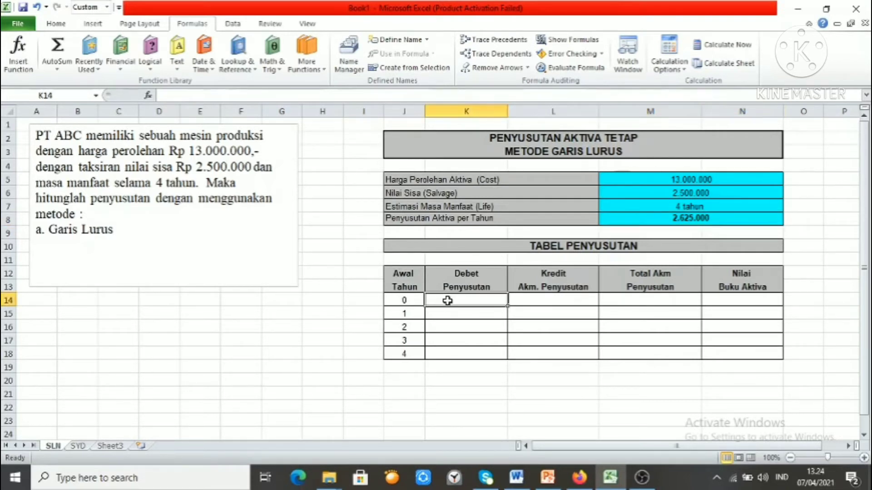
pyautogui.write('0')
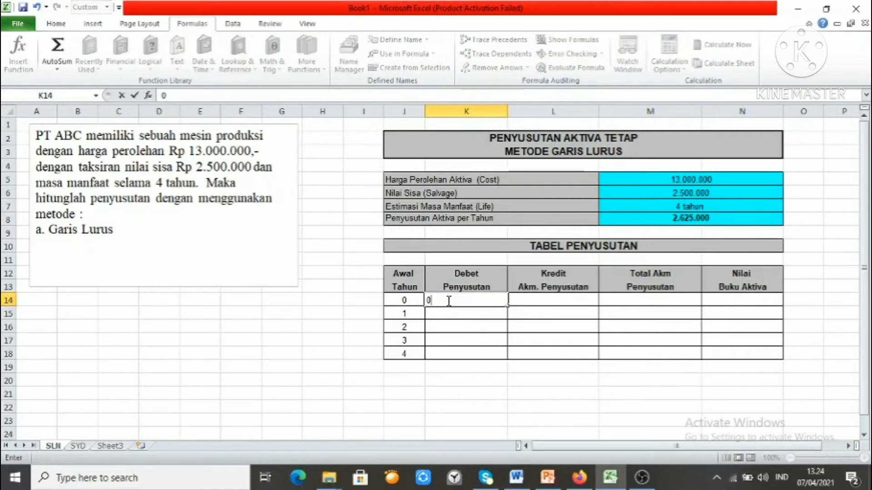
pyautogui.press('Tab')
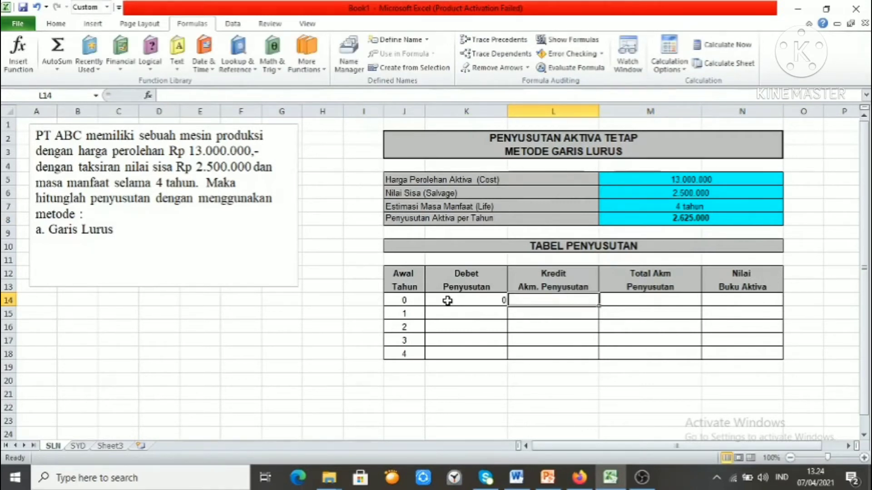
pyautogui.write('0')
pyautogui.press('Tab')
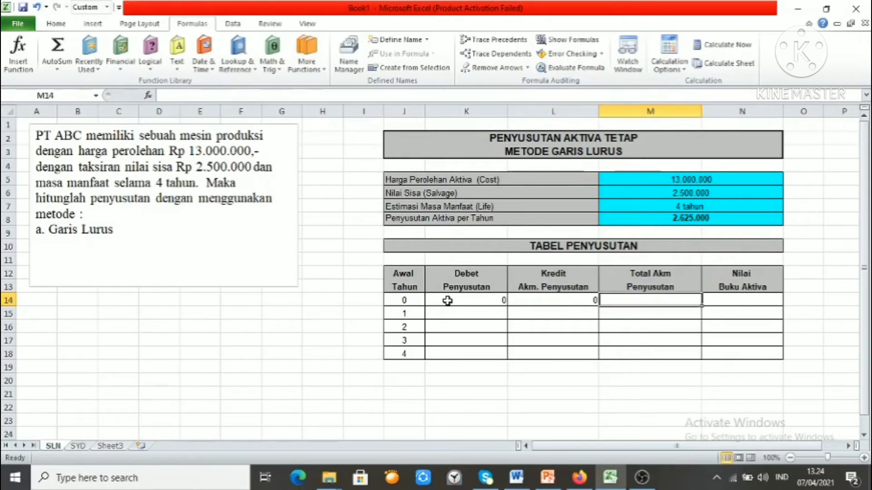
pyautogui.write('0')
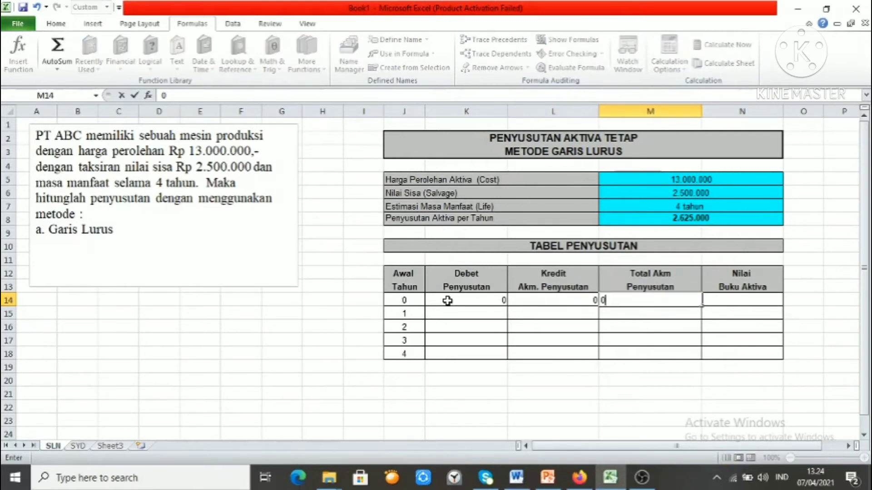
pyautogui.press('Tab')
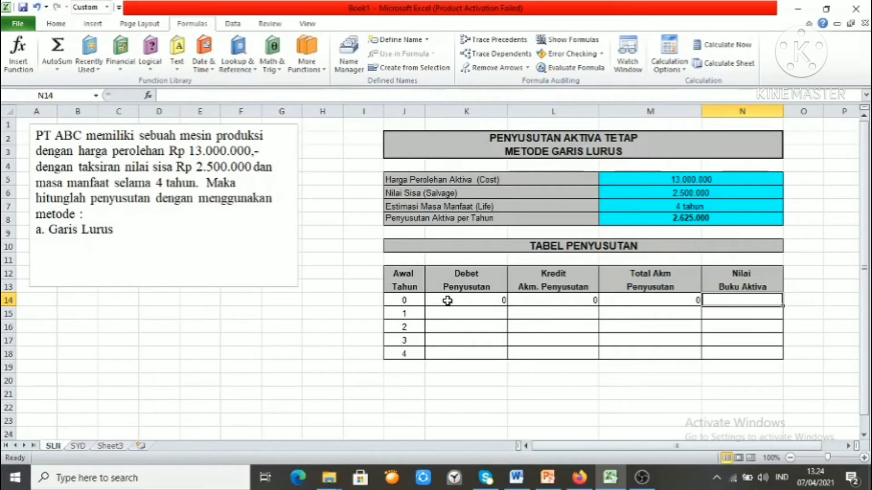
# Step: Link the year 0 book value in N14 to the acquisition cost with =M5
pyautogui.write('=')
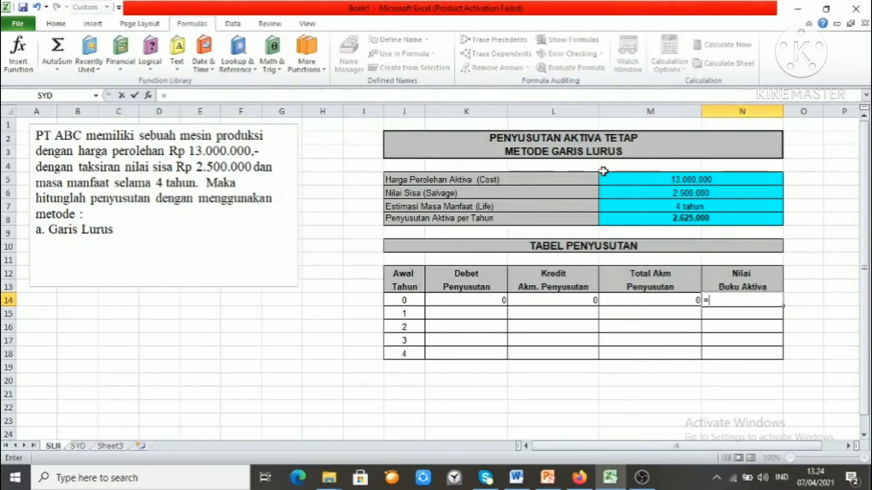
pyautogui.click(677, 178)
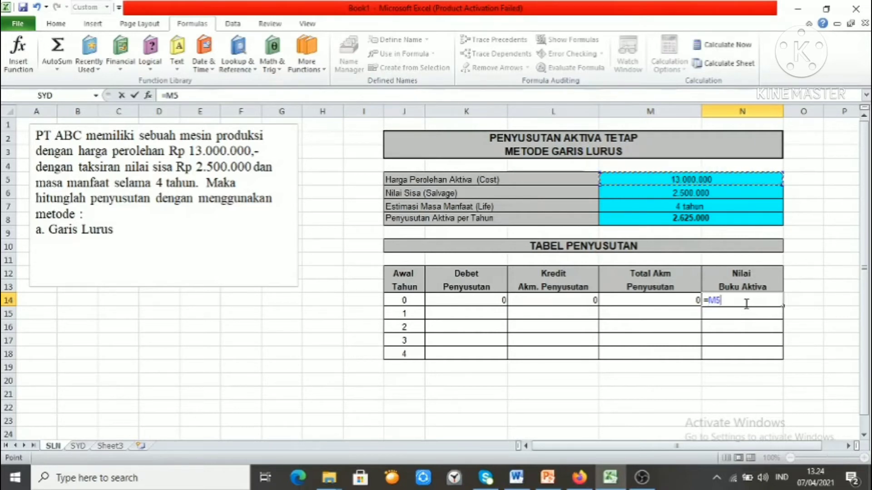
pyautogui.press('Return')
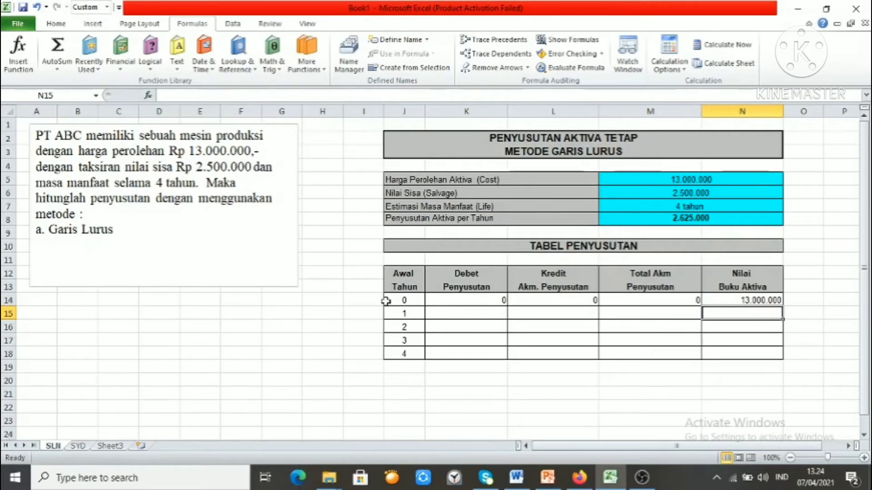
# Step: Link the year 1 debit depreciation in K15 to the yearly depreciation with =$M$8 and fill it down to K18
pyautogui.click(450, 312)
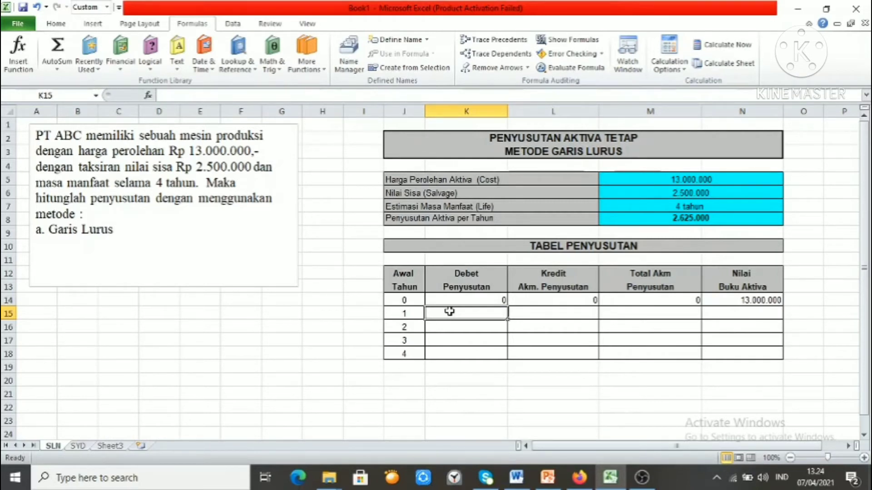
pyautogui.write('=')
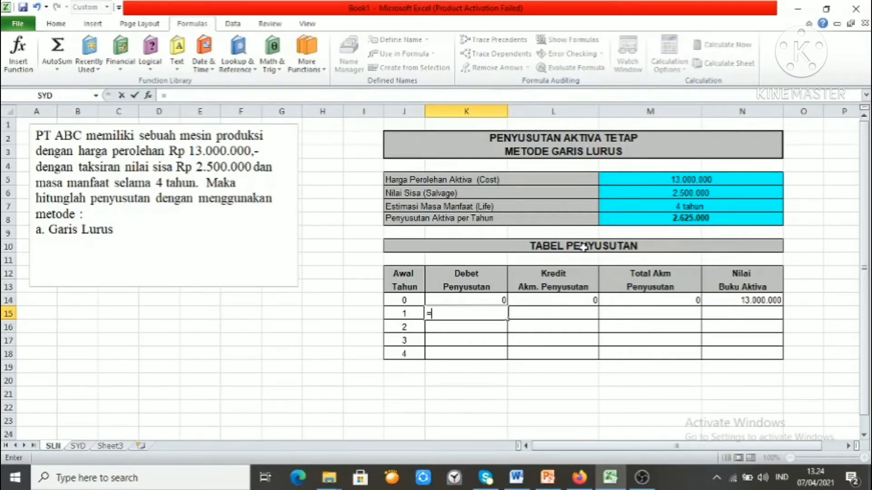
pyautogui.click(671, 216)
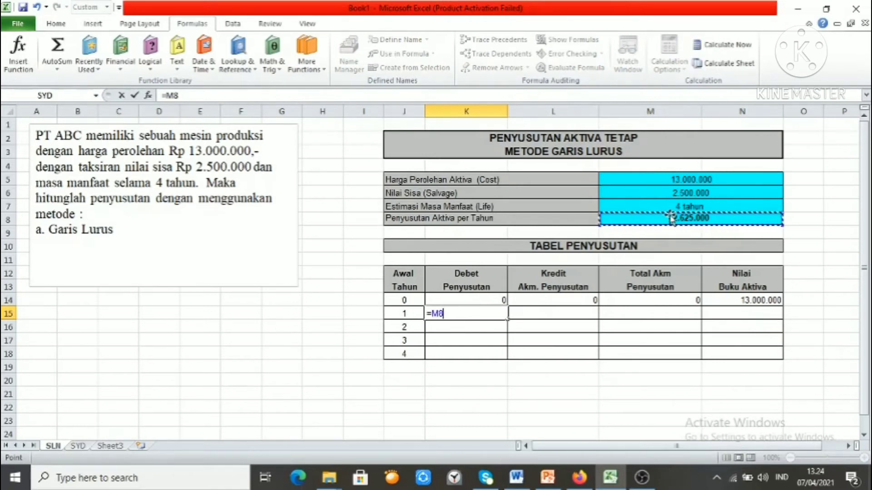
pyautogui.click(433, 314)
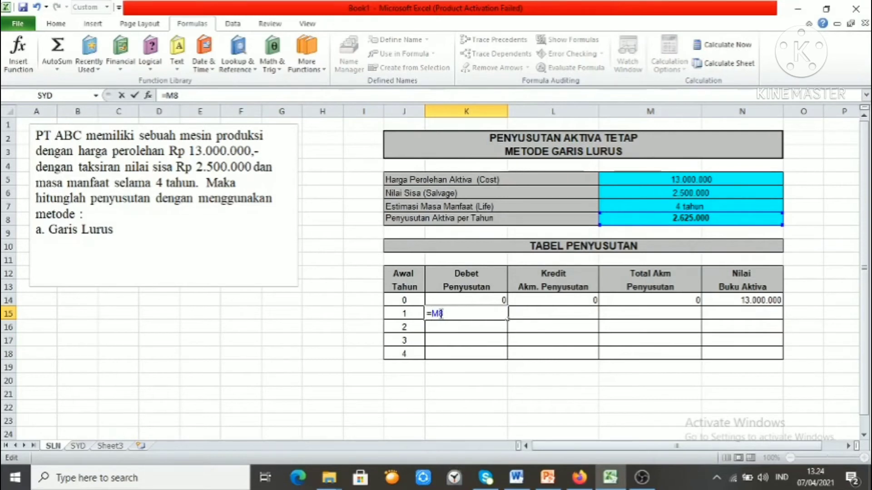
pyautogui.write('$')
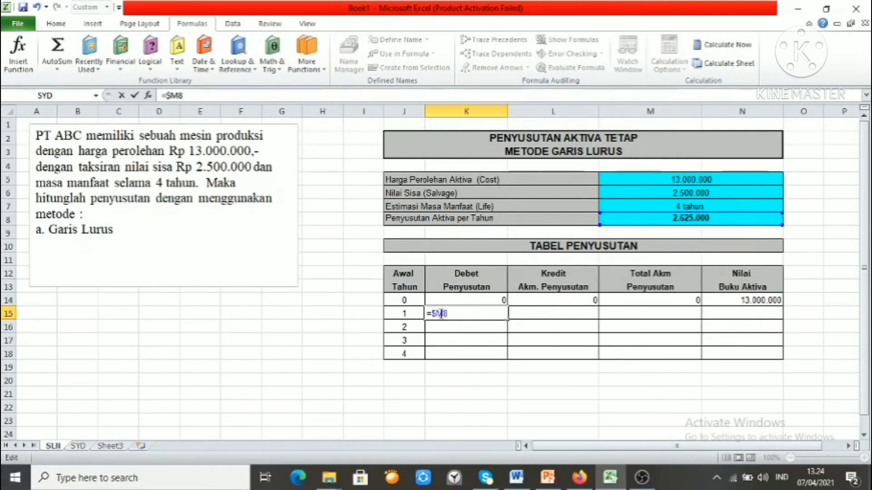
pyautogui.click(445, 313)
pyautogui.write('$')
pyautogui.press('Return')
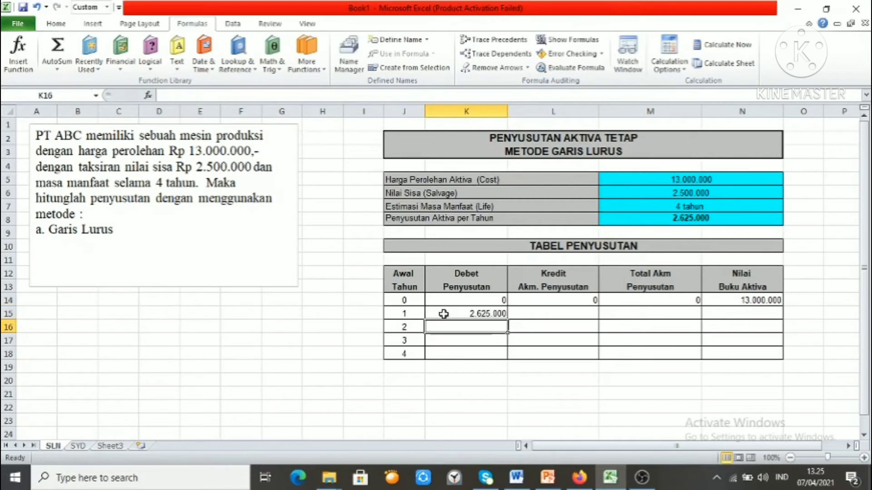
pyautogui.click(498, 313)
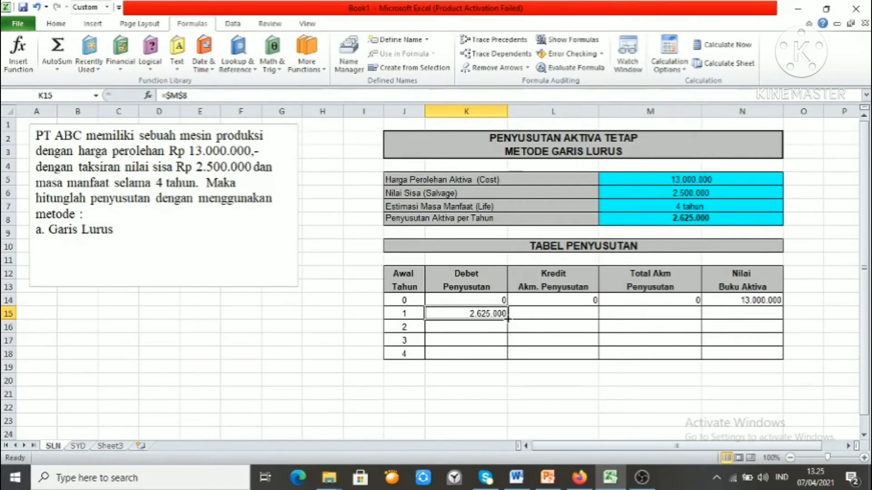
pyautogui.moveTo(510, 321); pyautogui.dragTo(509, 357)
pyautogui.click(494, 376)
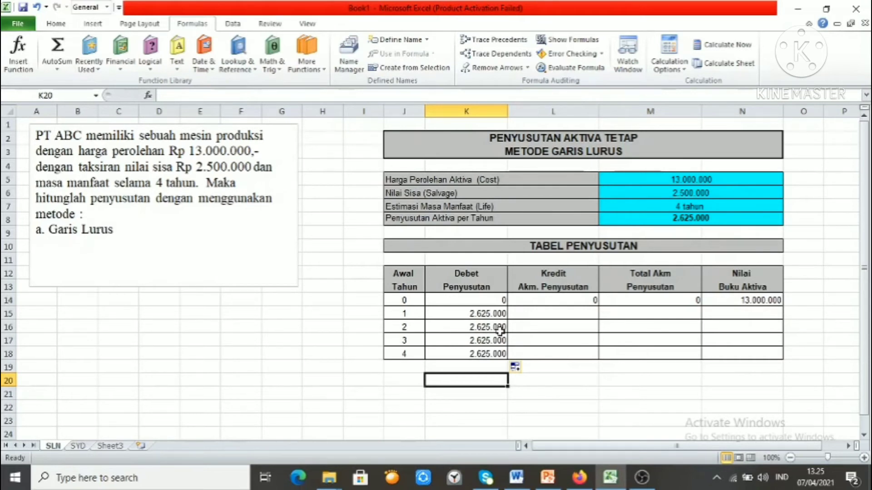
# Step: Link the year 1 credit in L15 to the debit amount with =$K$15 and fill it down to L18
pyautogui.click(550, 312)
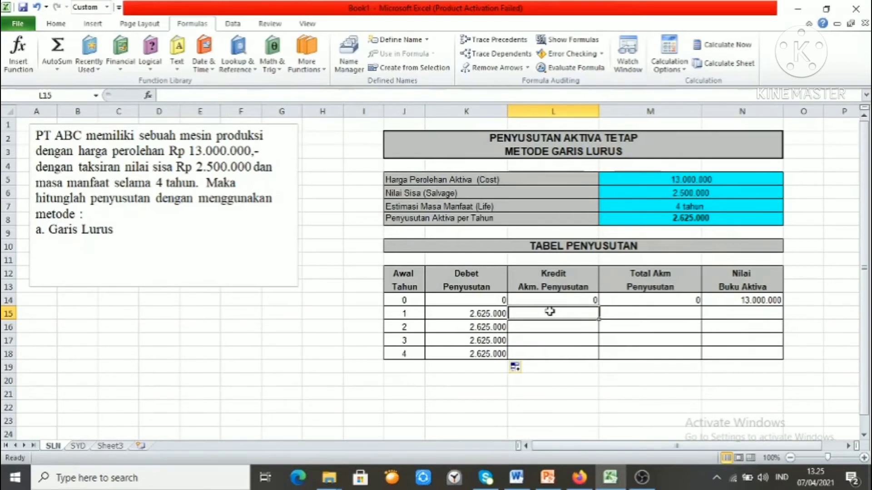
pyautogui.write('=')
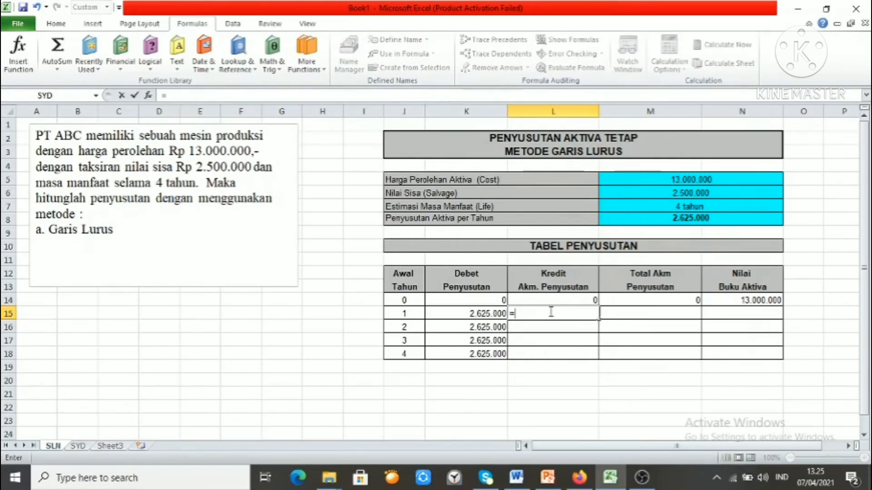
pyautogui.click(487, 313)
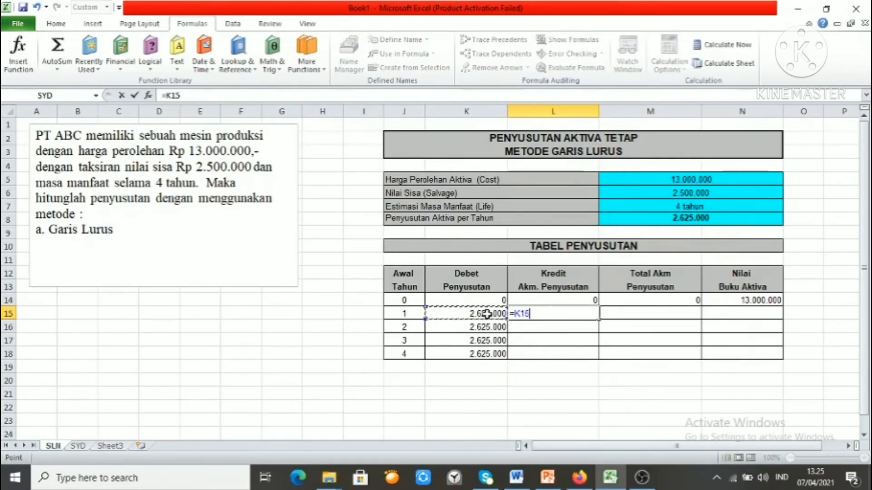
pyautogui.click(516, 312)
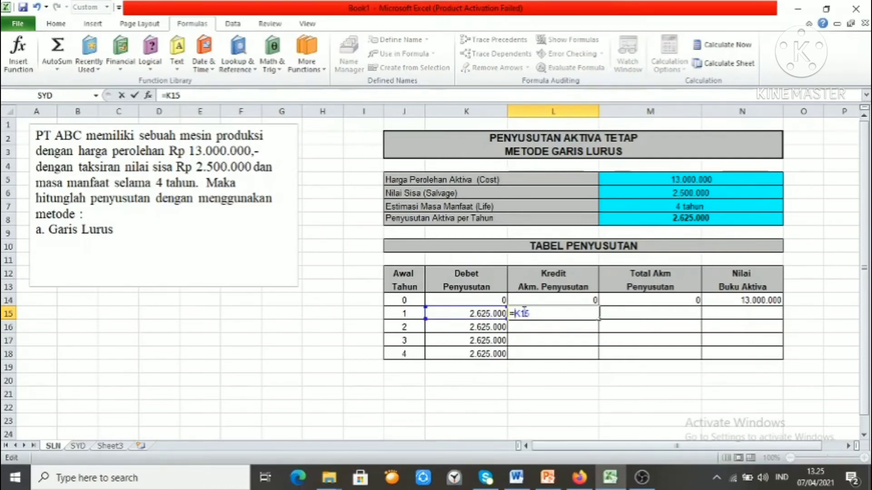
pyautogui.write('$K$')
pyautogui.press('Return')
pyautogui.click(532, 313)
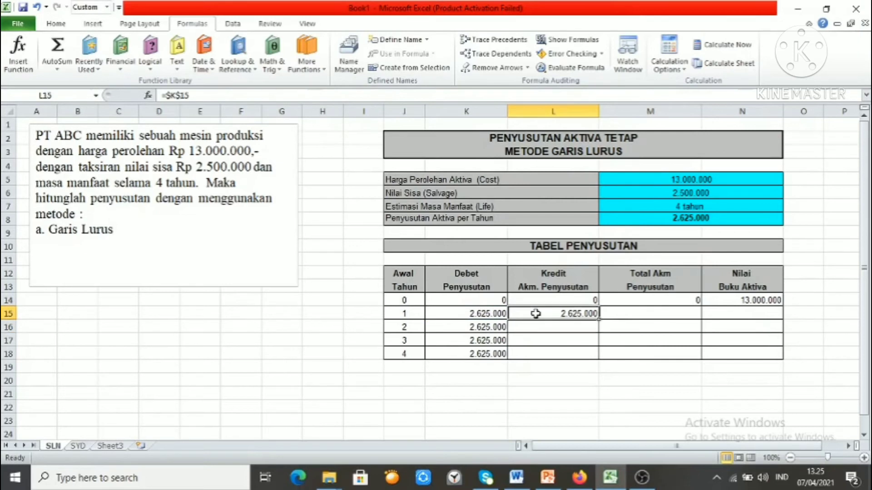
pyautogui.moveTo(597, 319); pyautogui.dragTo(598, 358)
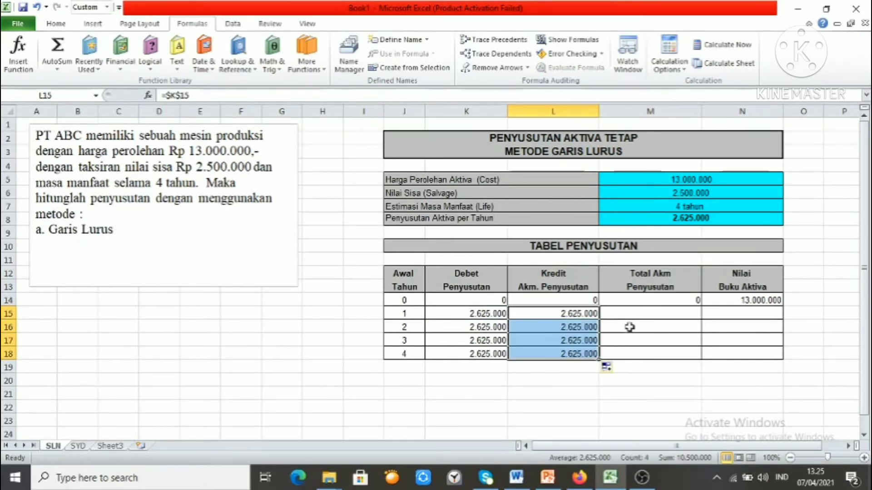
# Step: Calculate the year 1 total accumulated depreciation in M15 with =SUM(L14:L15)
pyautogui.click(641, 312)
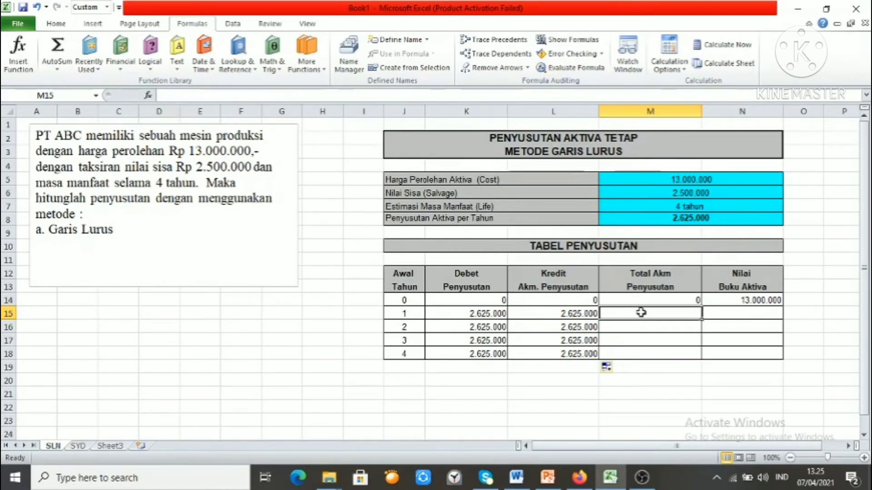
pyautogui.write('=')
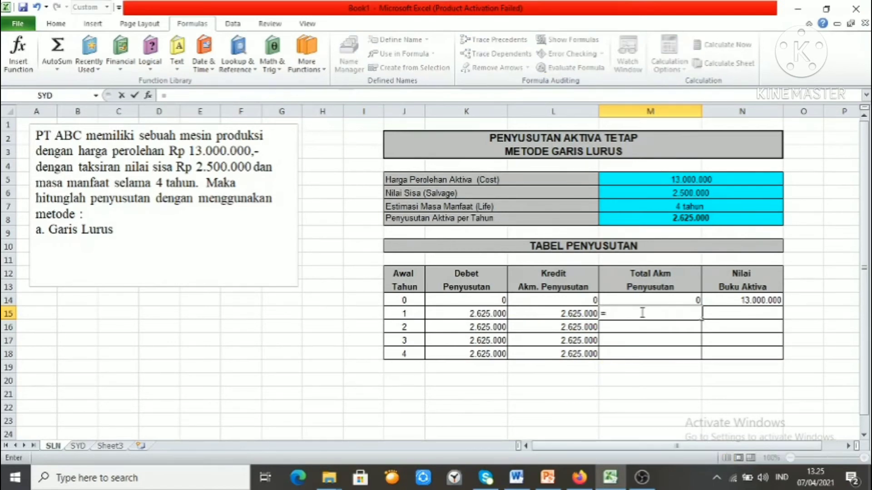
pyautogui.write('SUM(')
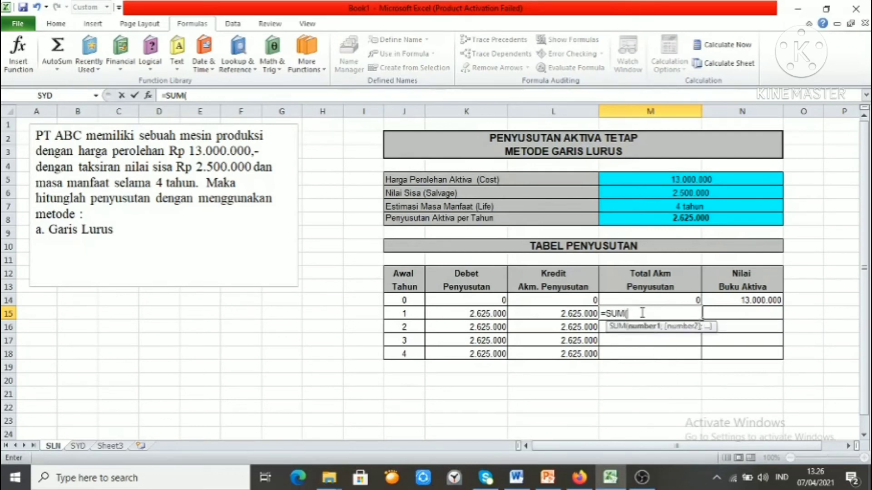
pyautogui.click(584, 299)
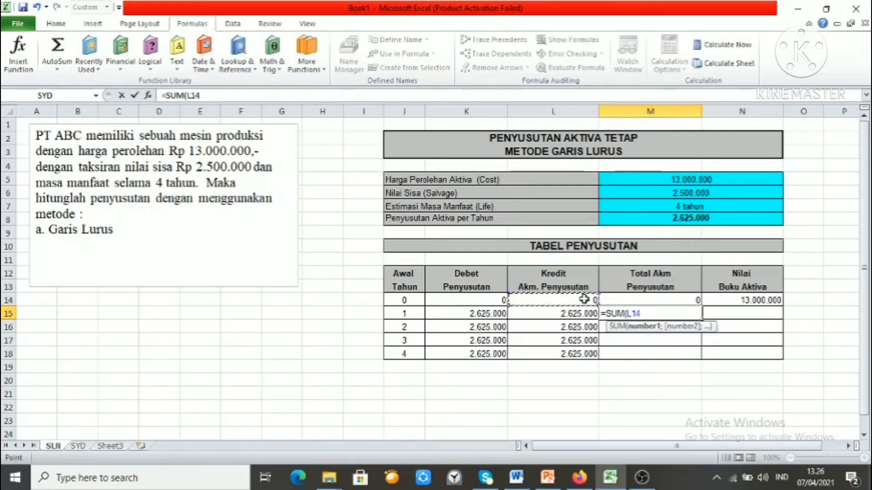
pyautogui.hotkey('shift', 'Down')
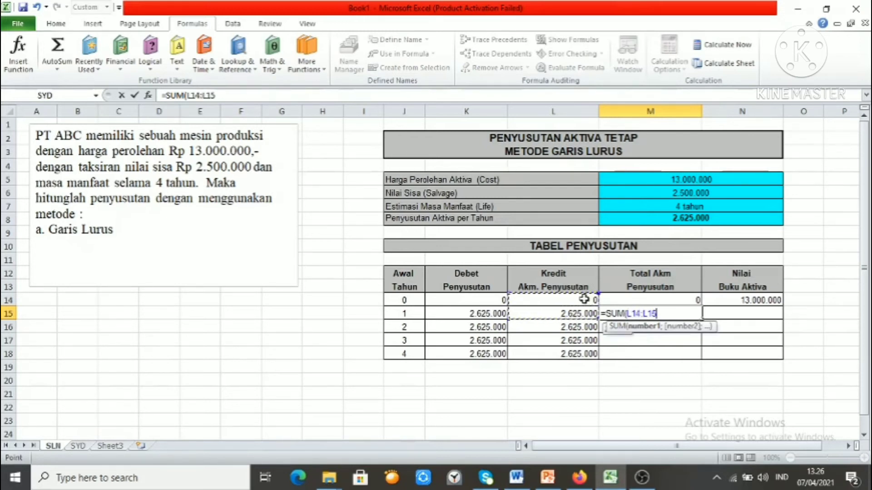
pyautogui.write(')')
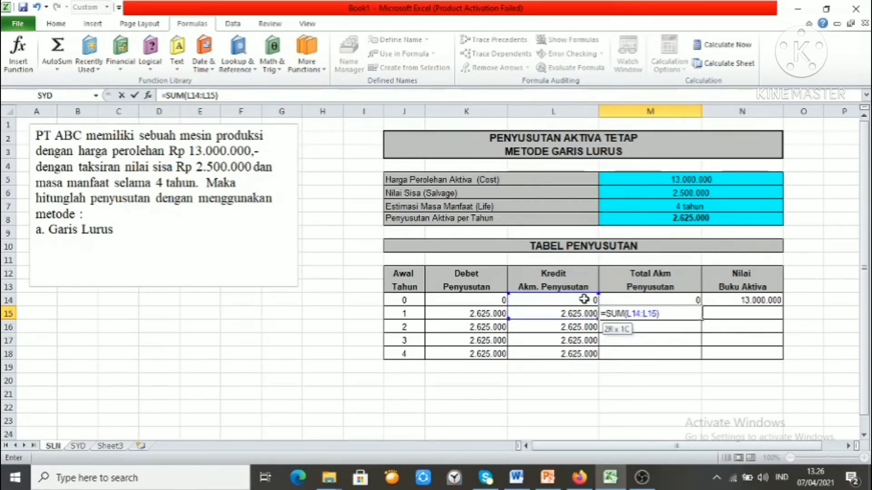
pyautogui.press('Return')
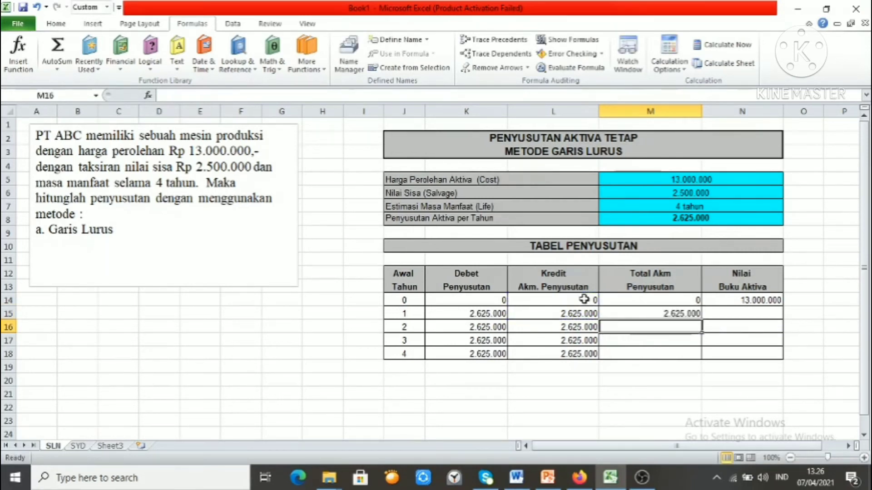
# Step: Calculate the year 1 book value in N15 as acquisition cost minus total accumulated depreciation with =$M$5-M15
pyautogui.click(730, 314)
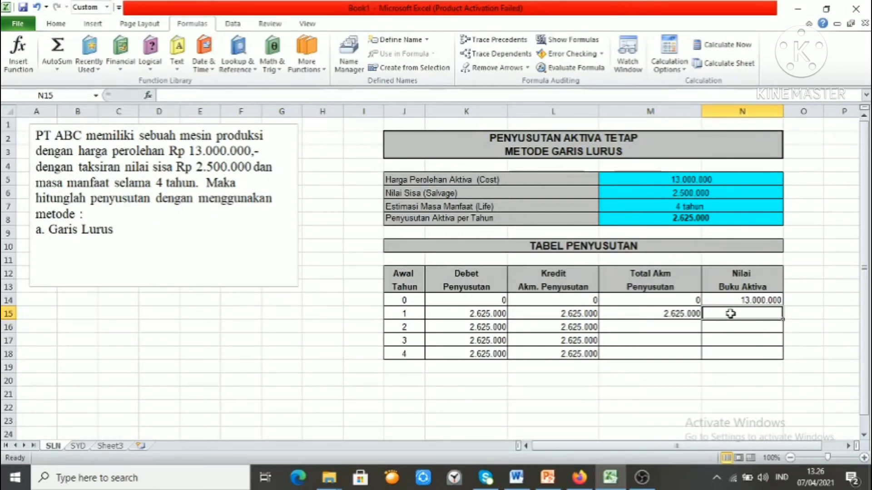
pyautogui.write('=')
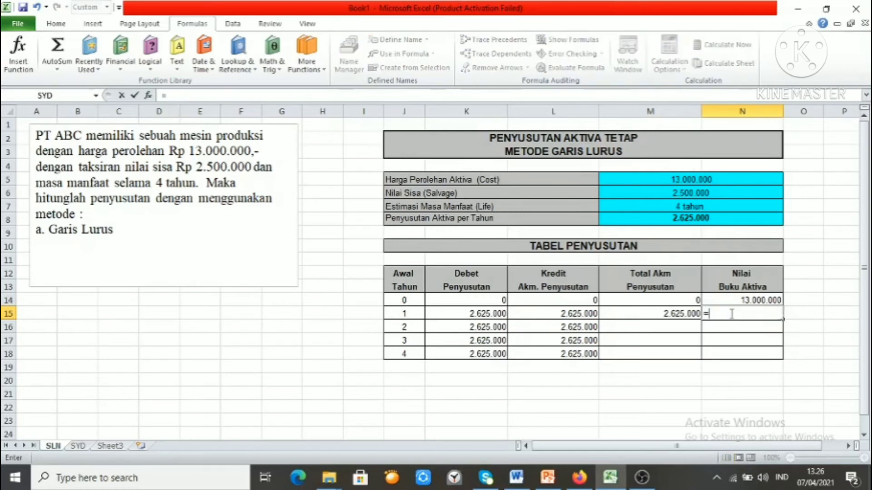
pyautogui.click(734, 177)
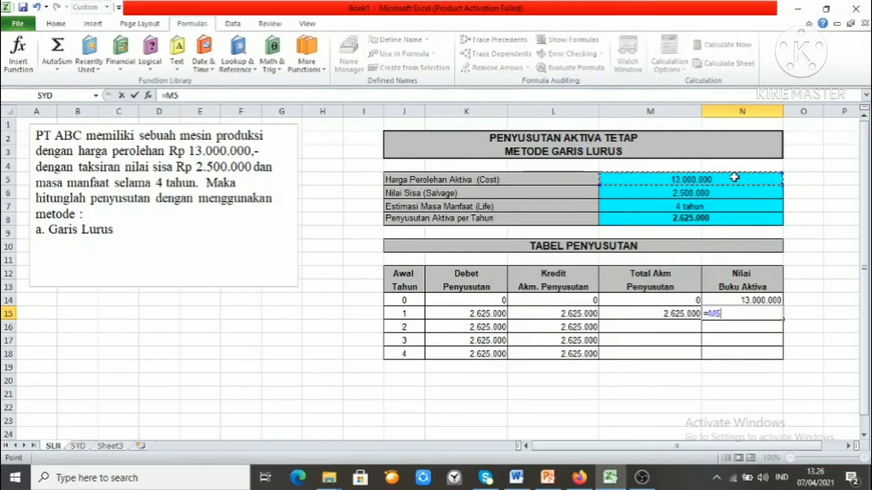
pyautogui.click(710, 316)
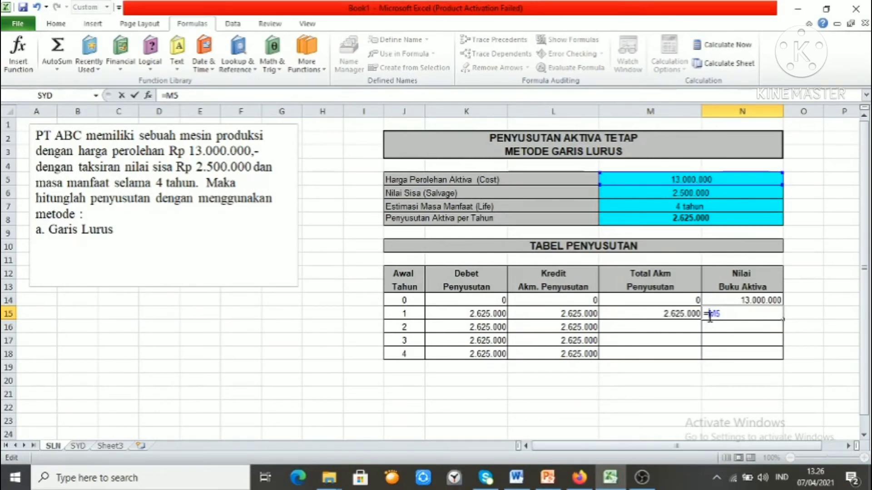
pyautogui.write('$')
pyautogui.click(721, 314)
pyautogui.write('$5')
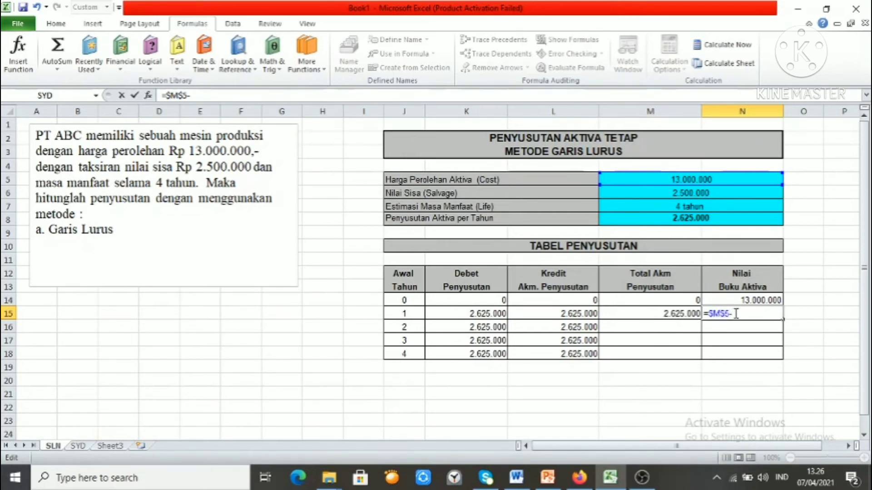
pyautogui.write('-')
pyautogui.click(678, 313)
pyautogui.press('Return')
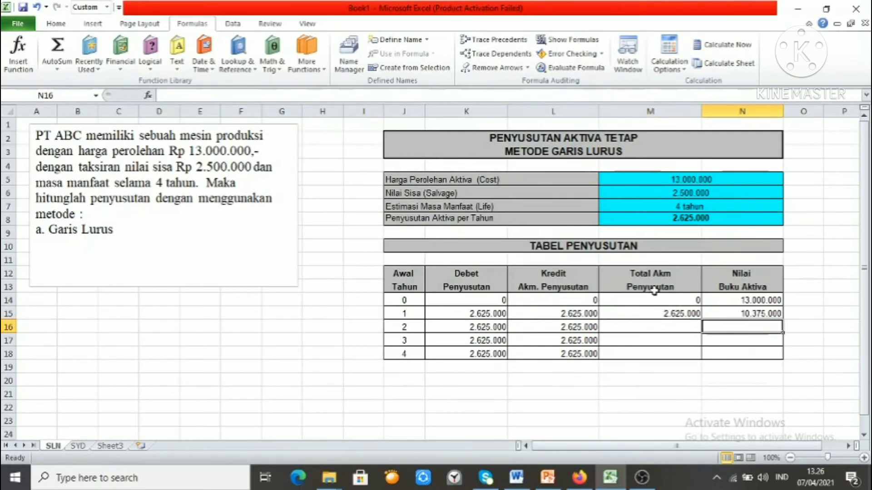
# Step: Calculate the year 2 total accumulated depreciation in M16 with =SUM(L14:L16)
pyautogui.click(613, 325)
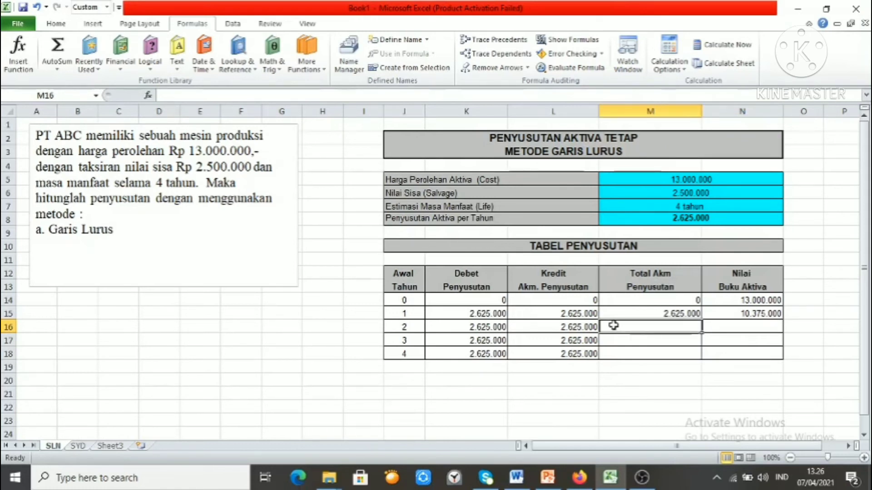
pyautogui.write('=')
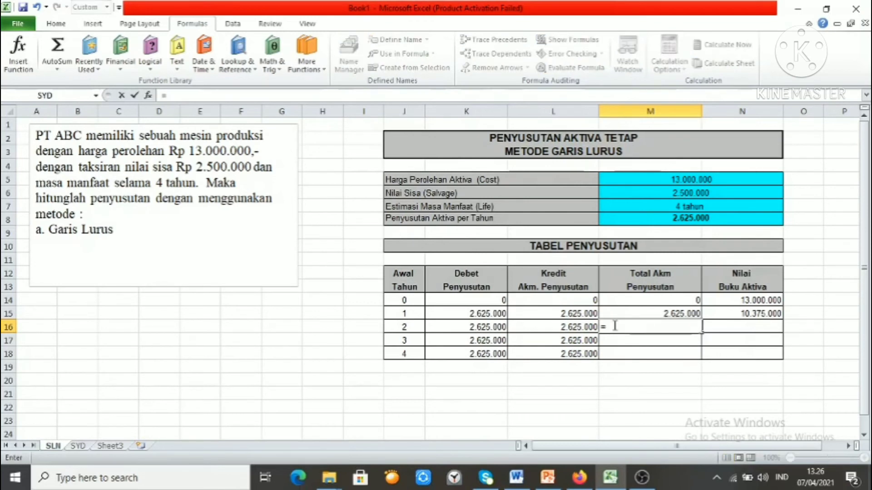
pyautogui.write('SUM')
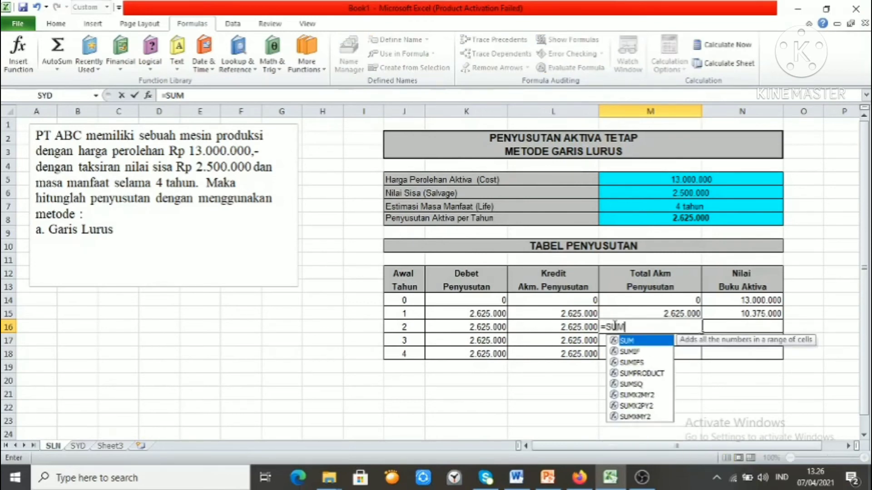
pyautogui.write('(')
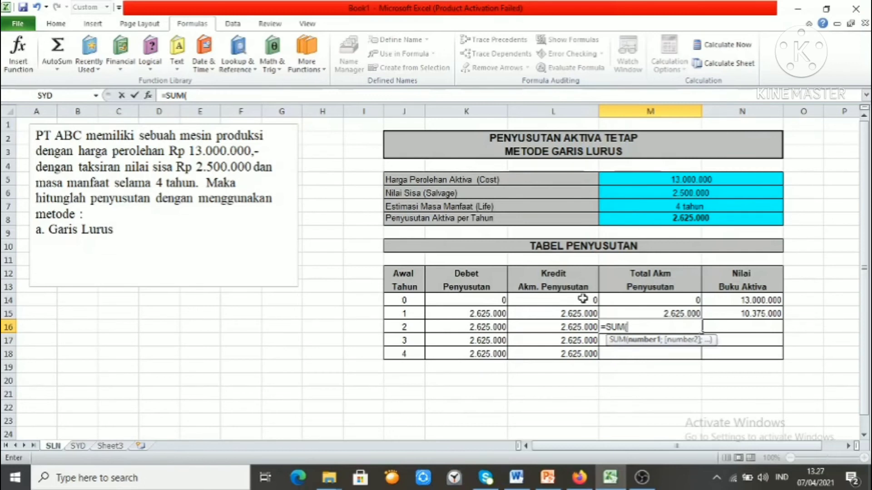
pyautogui.click(582, 298)
pyautogui.hotkey('shift', 'Down')
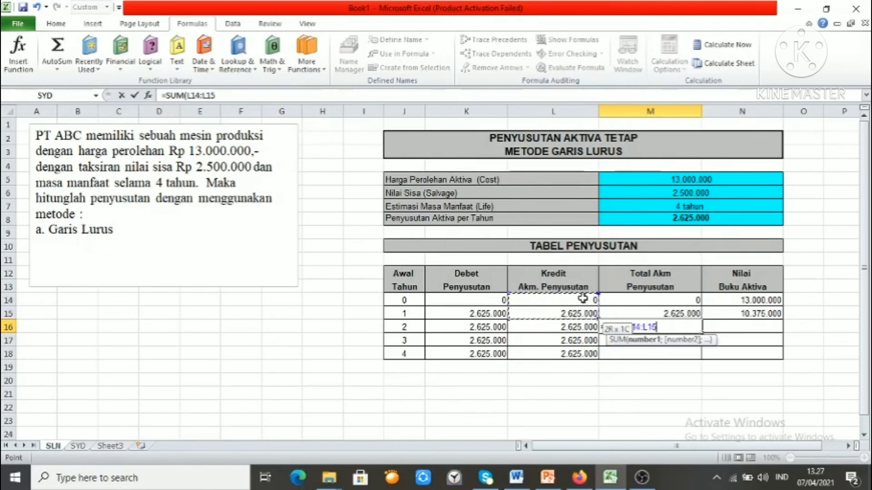
pyautogui.hotkey('shift', 'Down')
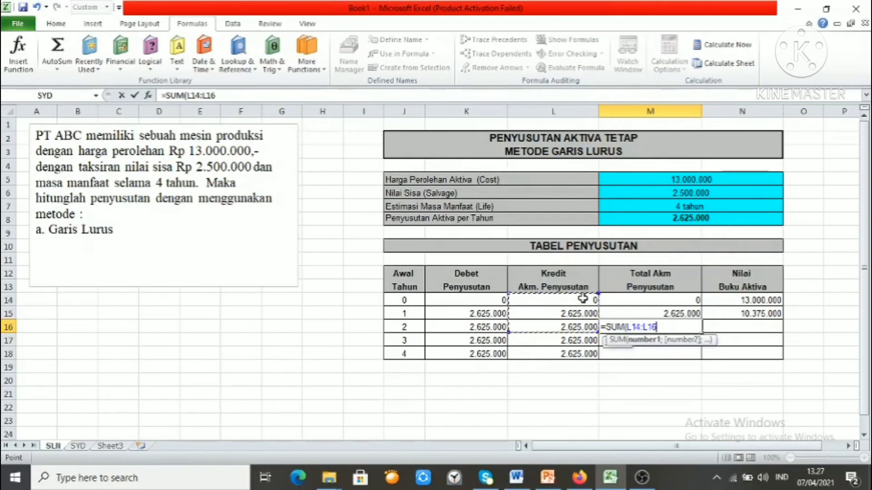
pyautogui.write(')')
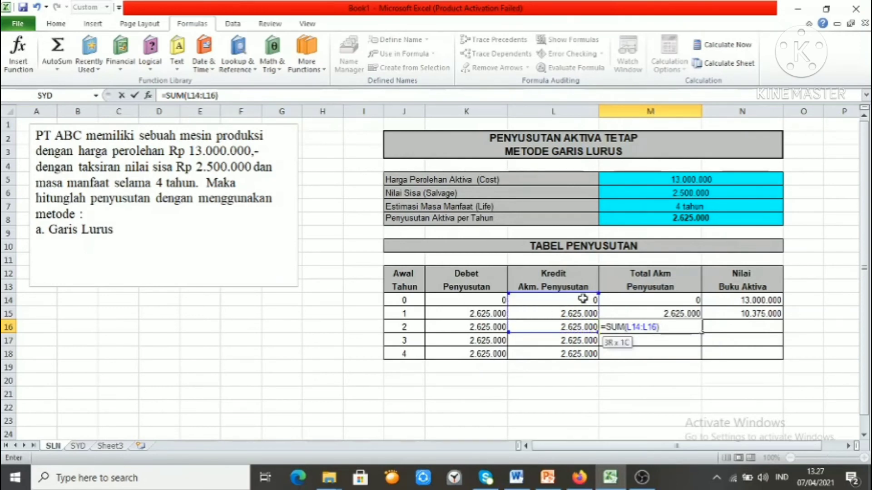
pyautogui.press('Return')
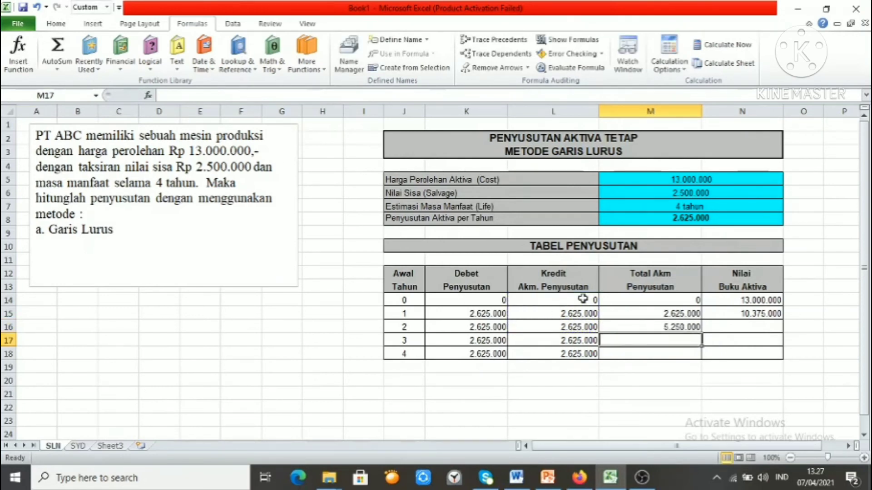
# Step: Calculate the year 2 book value in N16 as acquisition cost minus total accumulated depreciation with =M5-M16
pyautogui.click(773, 324)
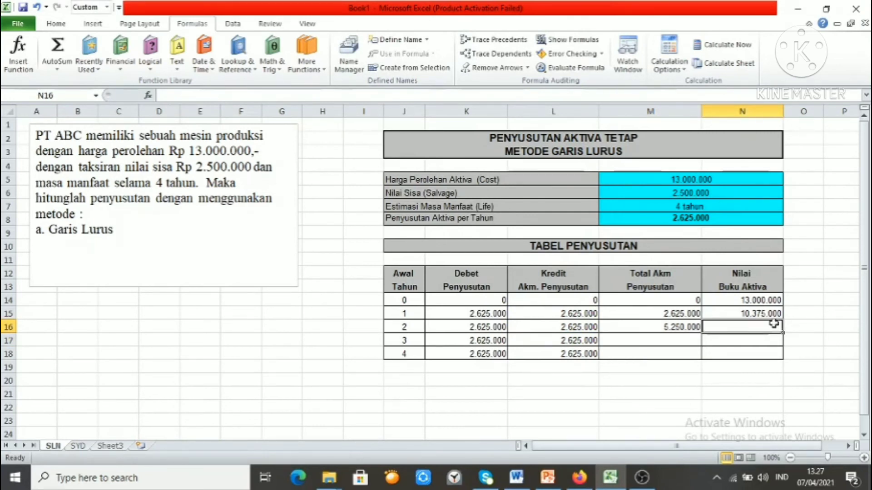
pyautogui.write('=')
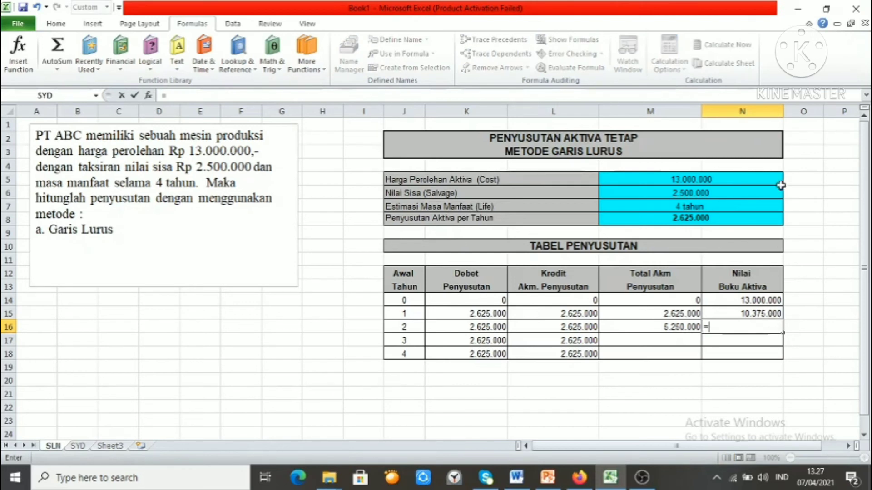
pyautogui.click(718, 179)
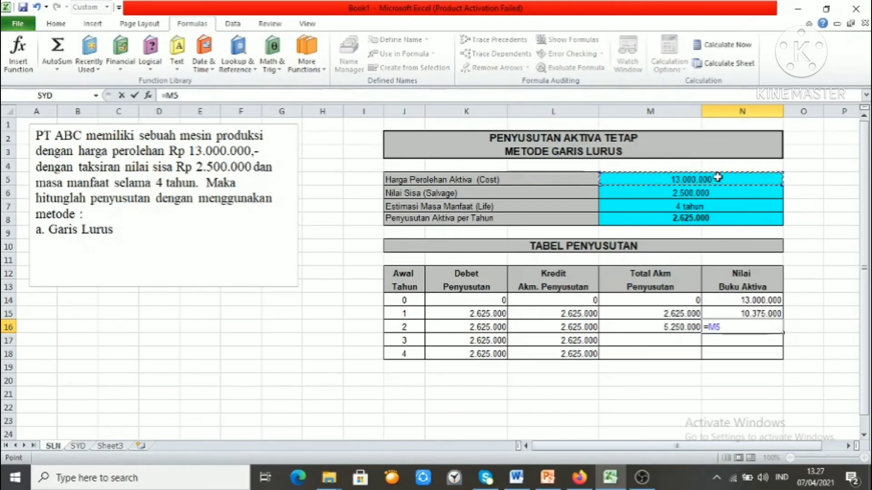
pyautogui.write('-')
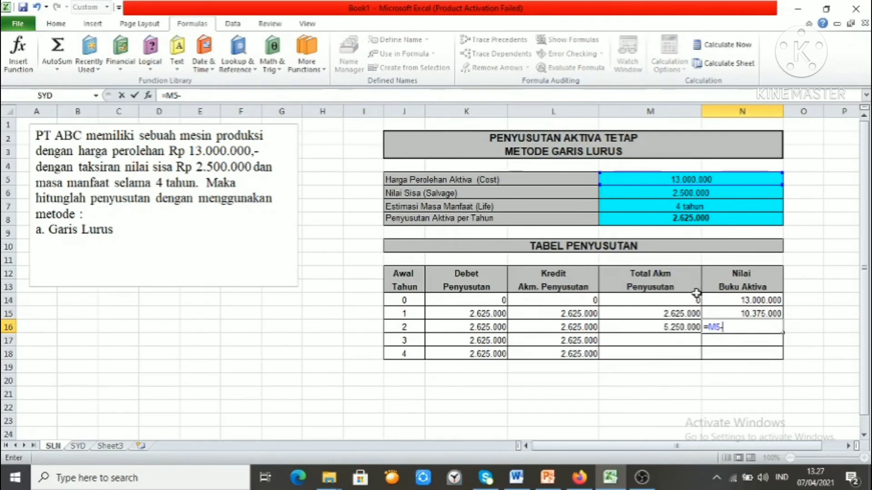
pyautogui.click(682, 327)
pyautogui.press('Return')
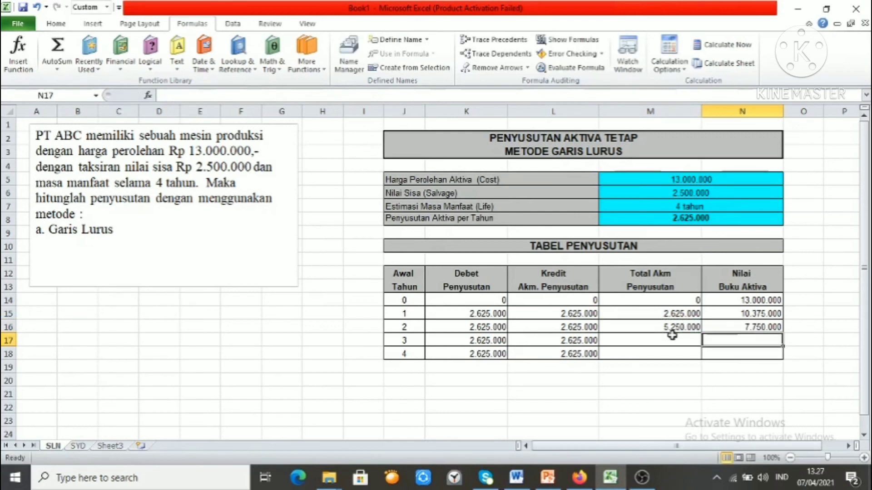
# Step: Calculate the year 3 total accumulated depreciation in M17 with =SUM(L14:L17)
pyautogui.click(668, 341)
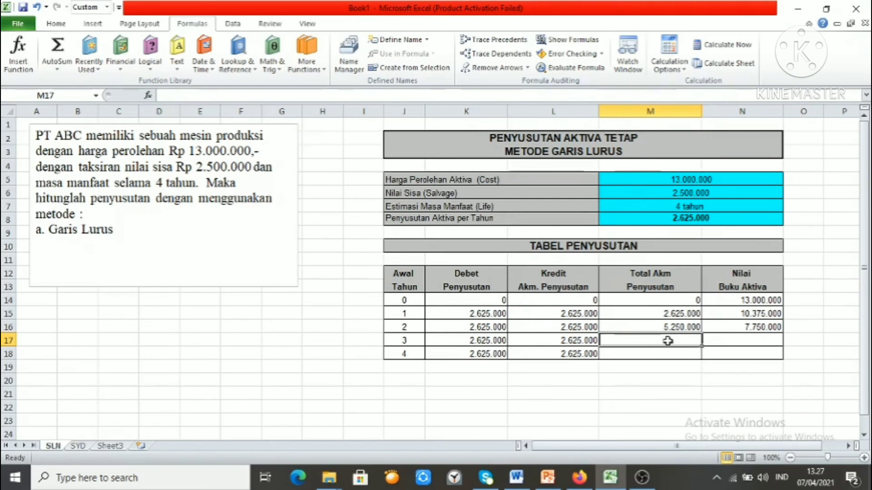
pyautogui.write('=SUM')
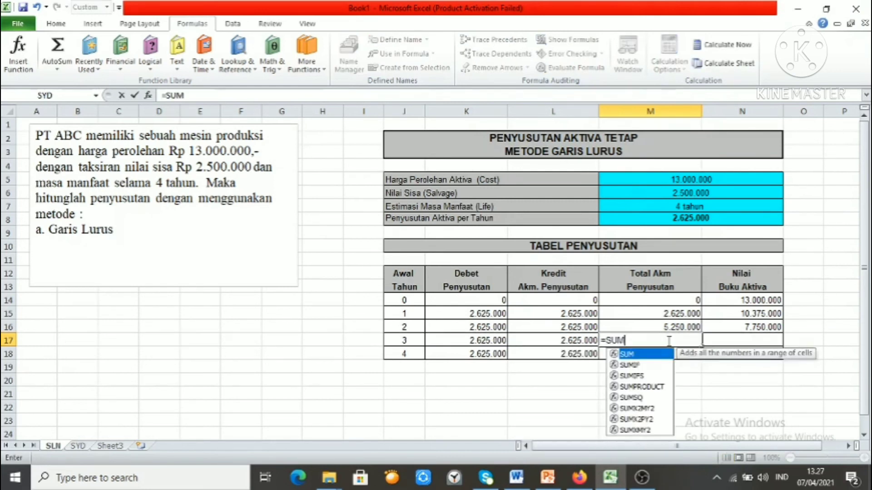
pyautogui.write('(')
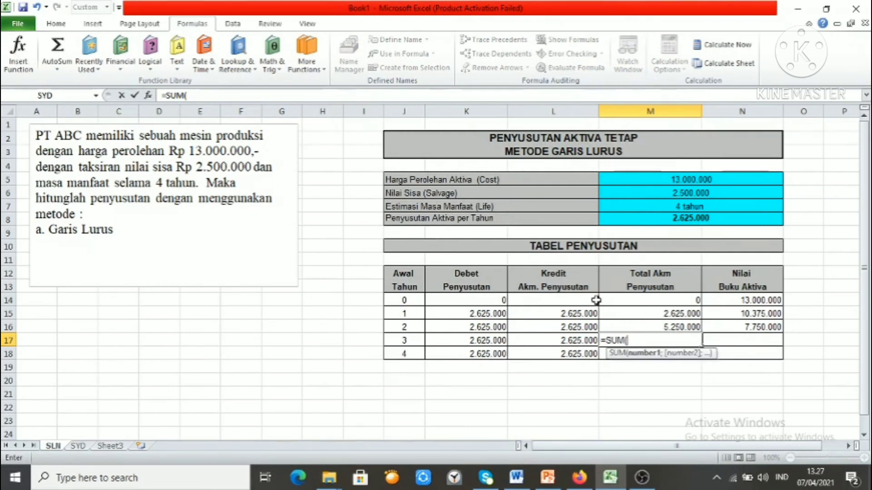
pyautogui.moveTo(588, 298); pyautogui.dragTo(586, 337)
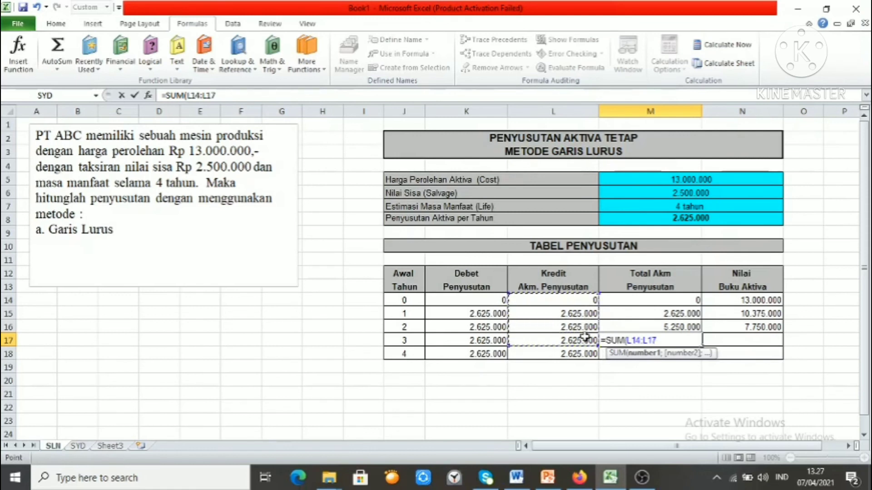
pyautogui.write(')')
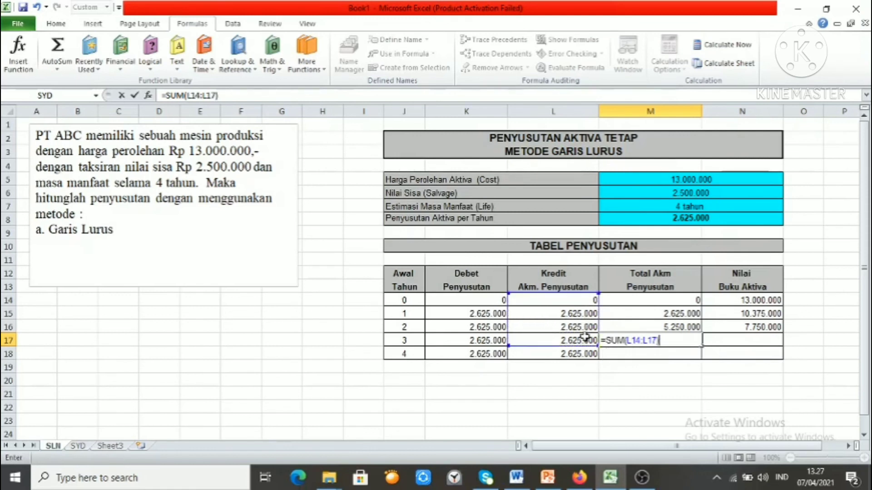
pyautogui.press('Return')
# Step: Calculate the year 3 book value in N17 as acquisition cost minus total accumulated depreciation with =M5-M17
pyautogui.click(747, 341)
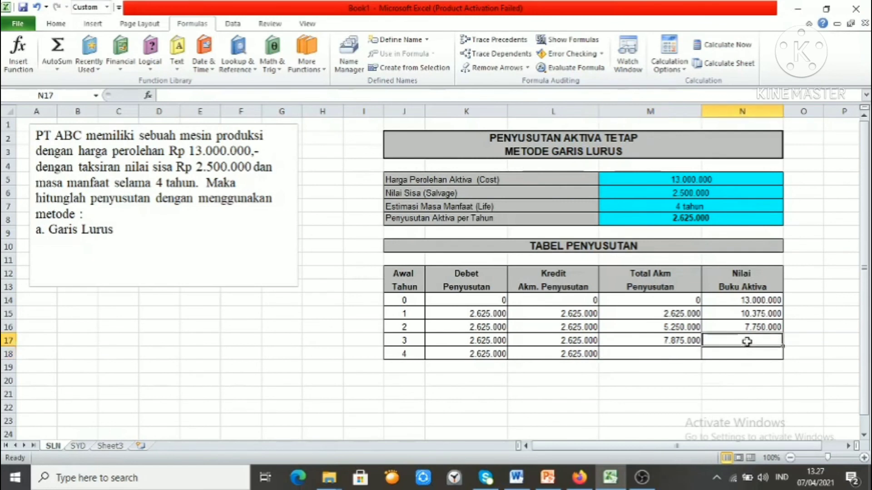
pyautogui.write('=')
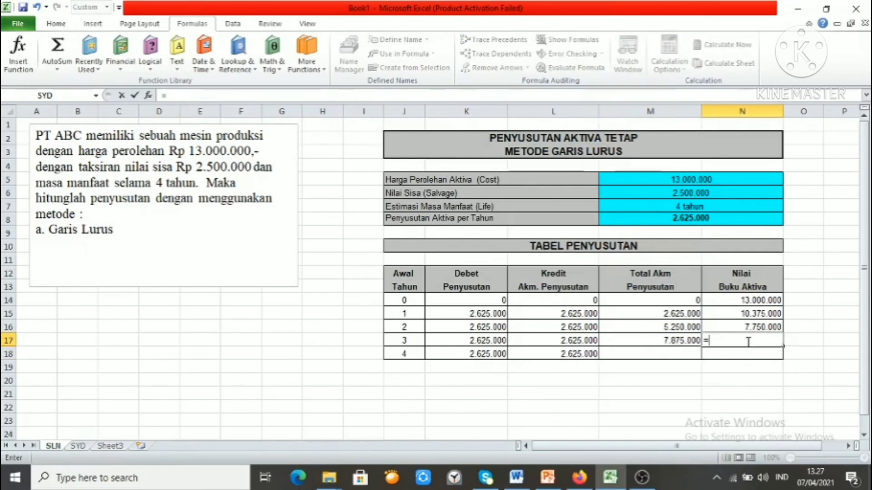
pyautogui.click(703, 179)
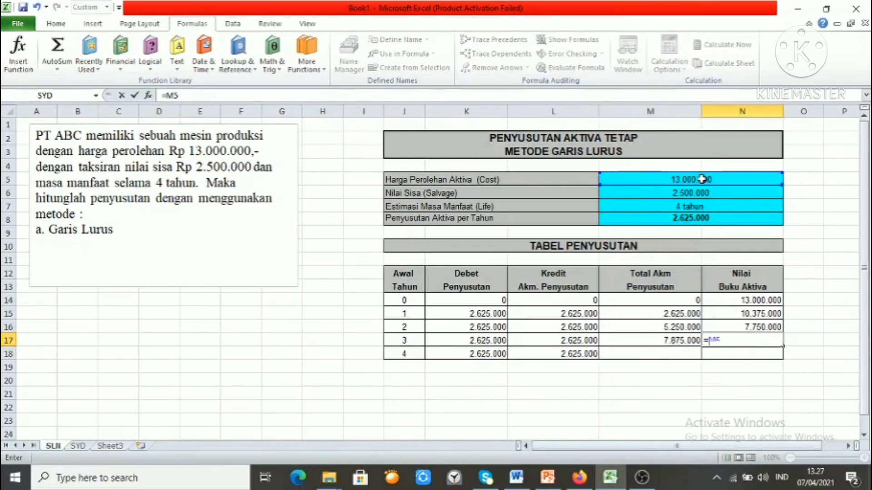
pyautogui.write('-')
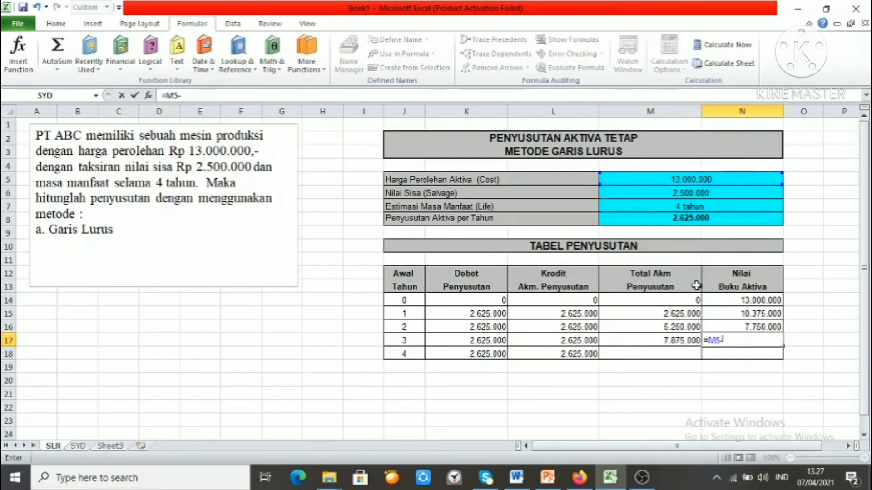
pyautogui.click(683, 338)
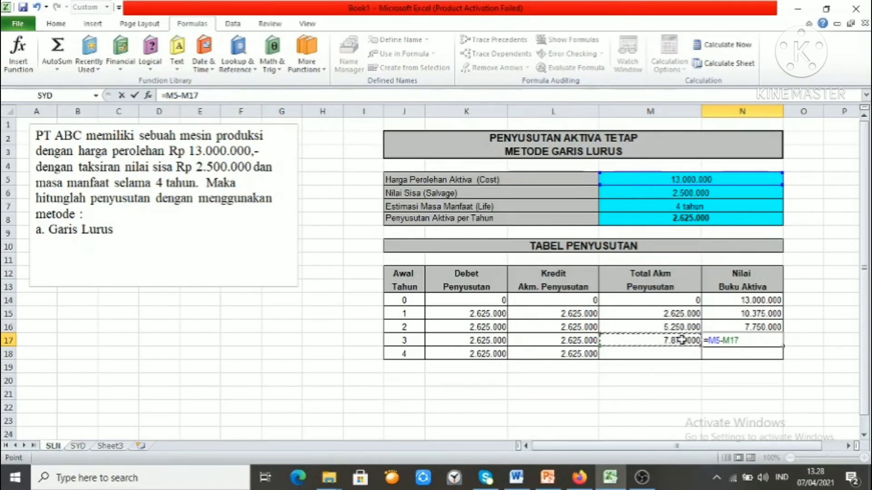
pyautogui.press('Return')
# Step: Calculate the year 4 total accumulated depreciation in M18 with =SUM(L14:L18)
pyautogui.click(671, 356)
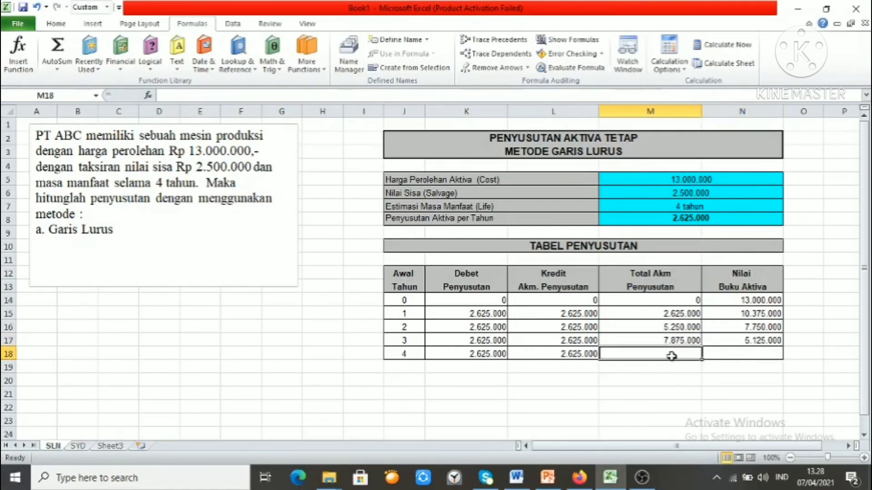
pyautogui.write('=')
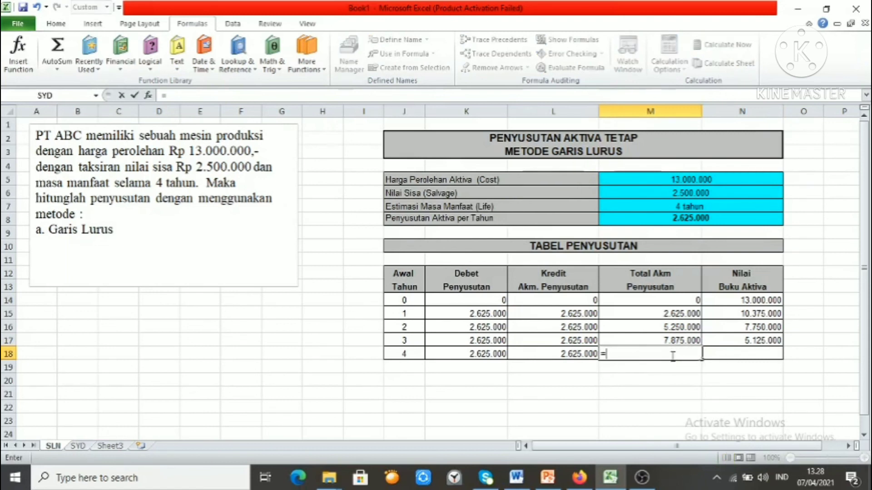
pyautogui.write('SU')
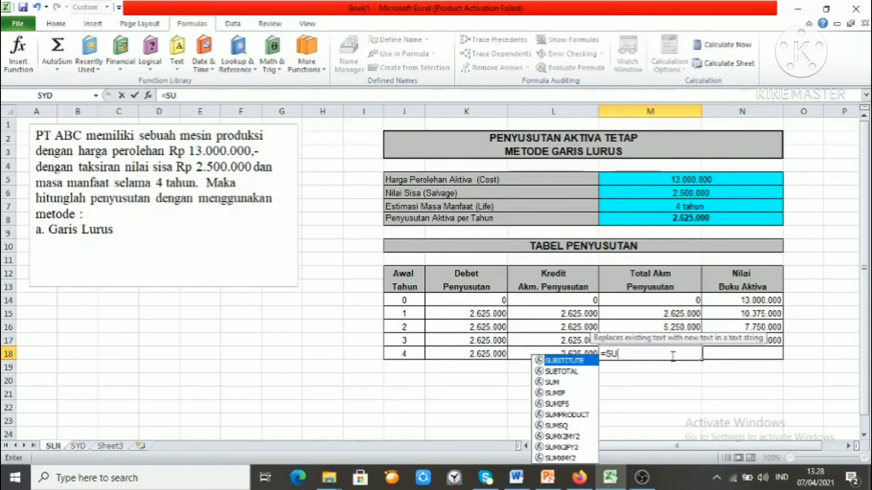
pyautogui.write('M(')
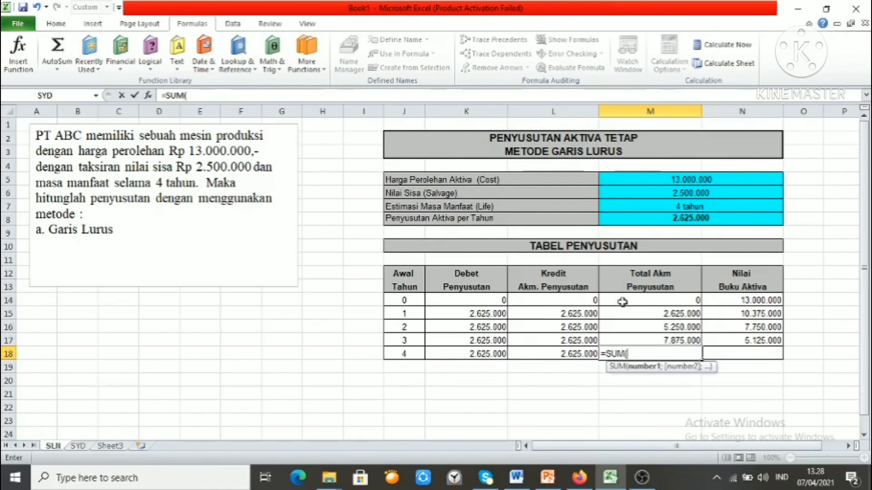
pyautogui.moveTo(589, 299); pyautogui.dragTo(589, 354)
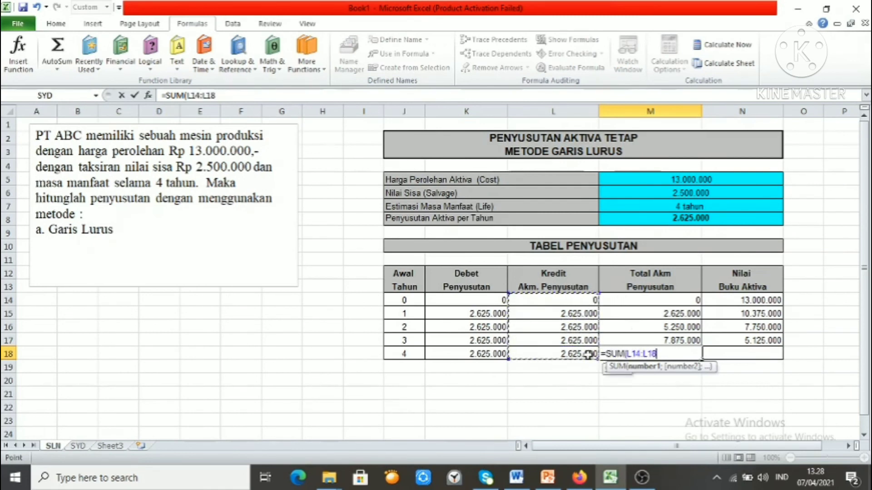
pyautogui.write(')')
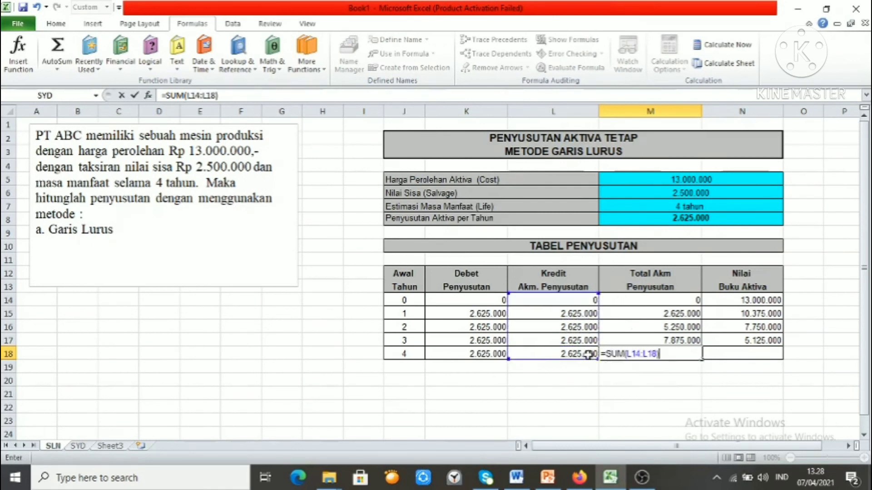
pyautogui.press('Return')
# Step: Calculate the year 4 book value in N18 as acquisition cost minus total accumulated depreciation with =M5-M18
pyautogui.click(770, 356)
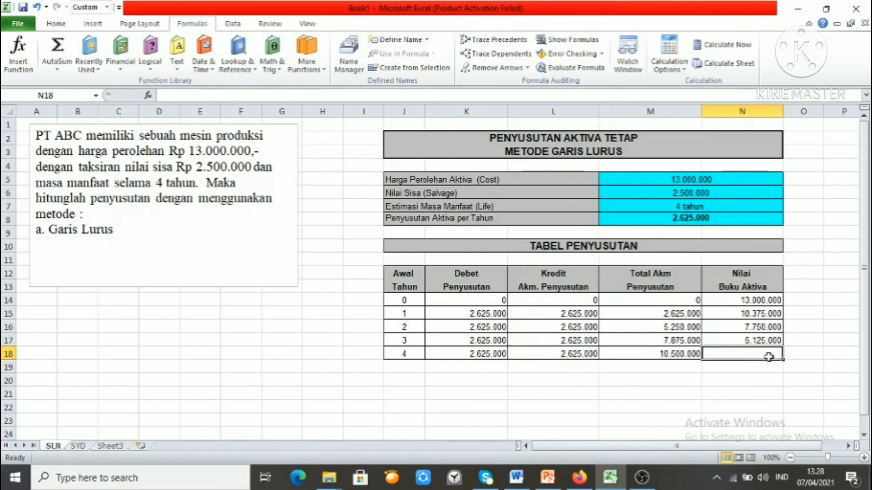
pyautogui.write('=')
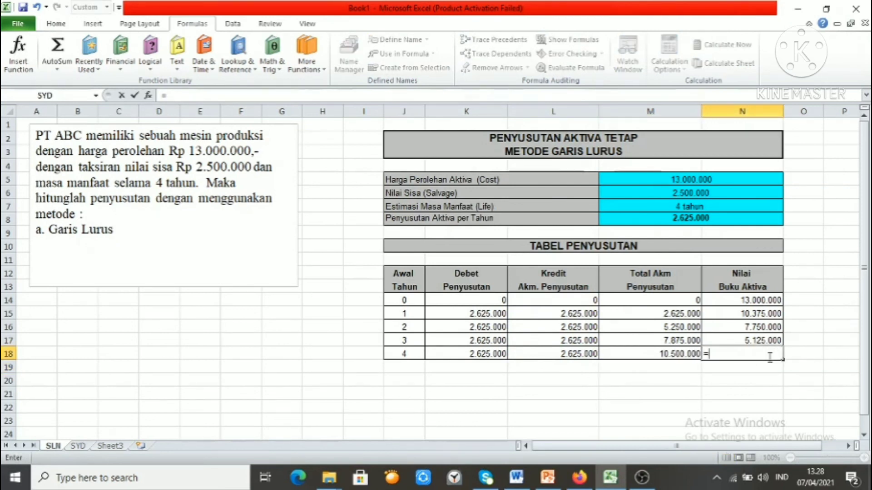
pyautogui.click(711, 176)
pyautogui.write('-')
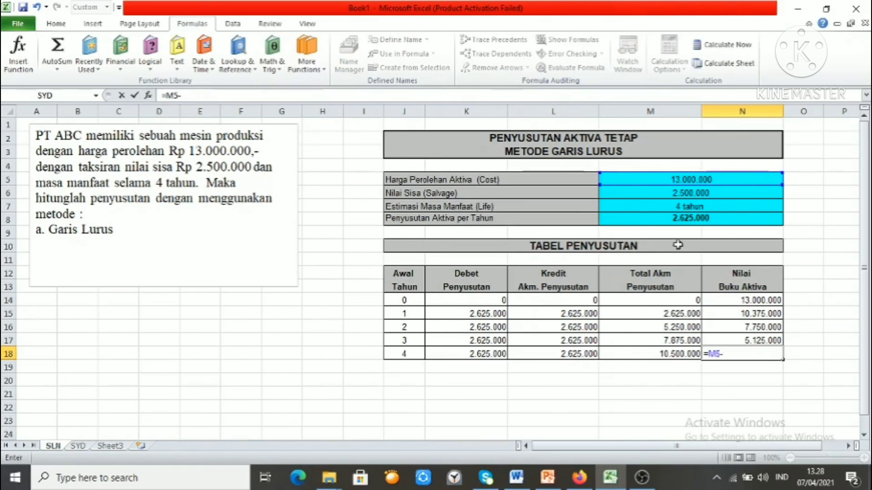
pyautogui.click(660, 353)
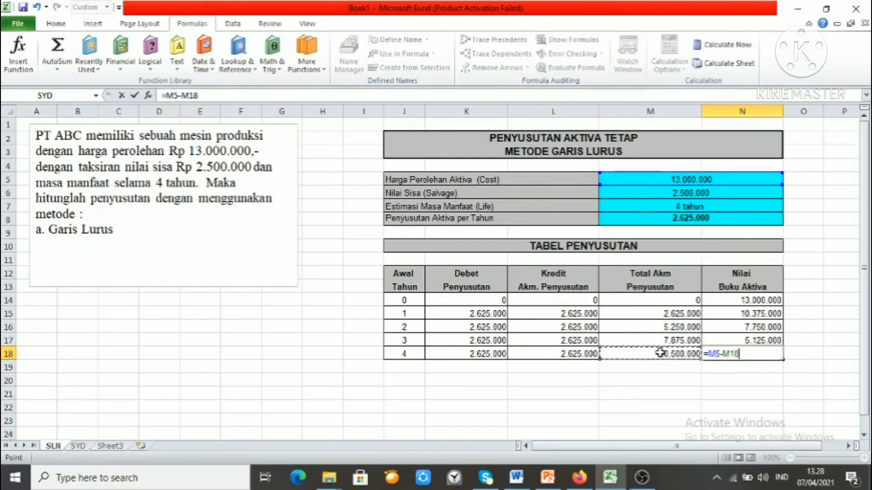
pyautogui.press('Return')
# Step: Highlight the year 4 book value in N18 and the salvage value in M6 with a yellow fill
pyautogui.click(755, 351)
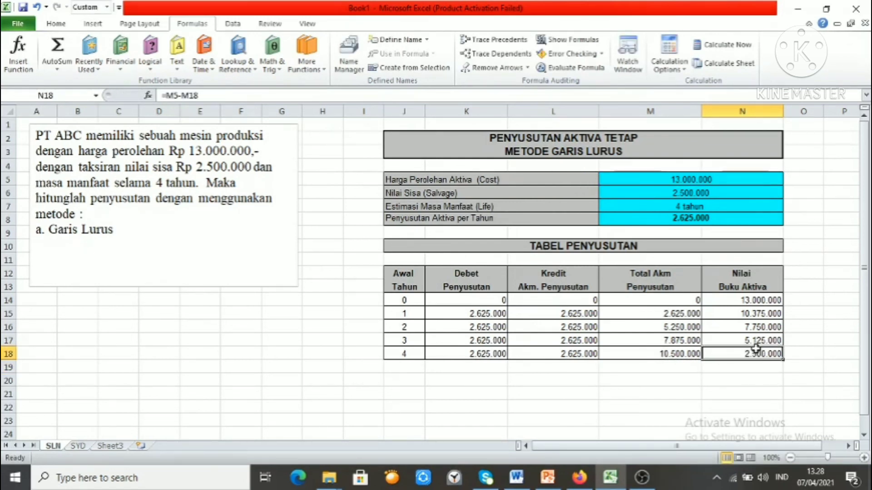
pyautogui.click(58, 24)
pyautogui.click(193, 63)
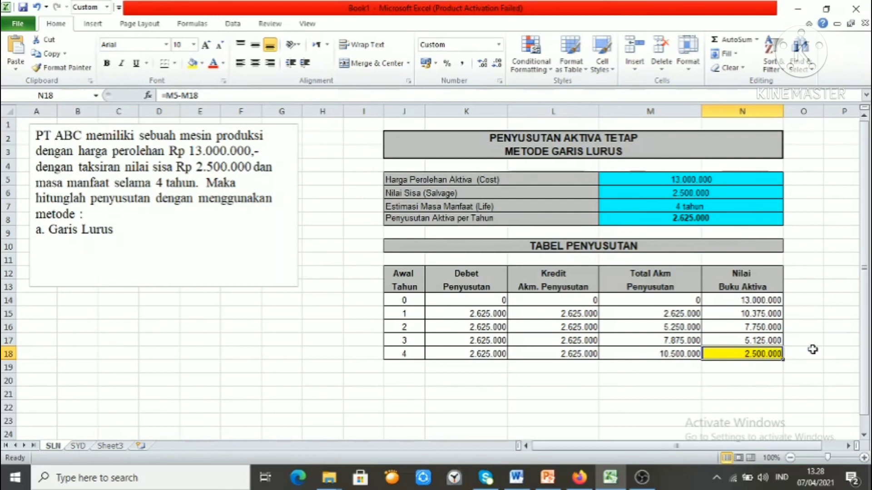
pyautogui.click(702, 195)
pyautogui.click(192, 64)
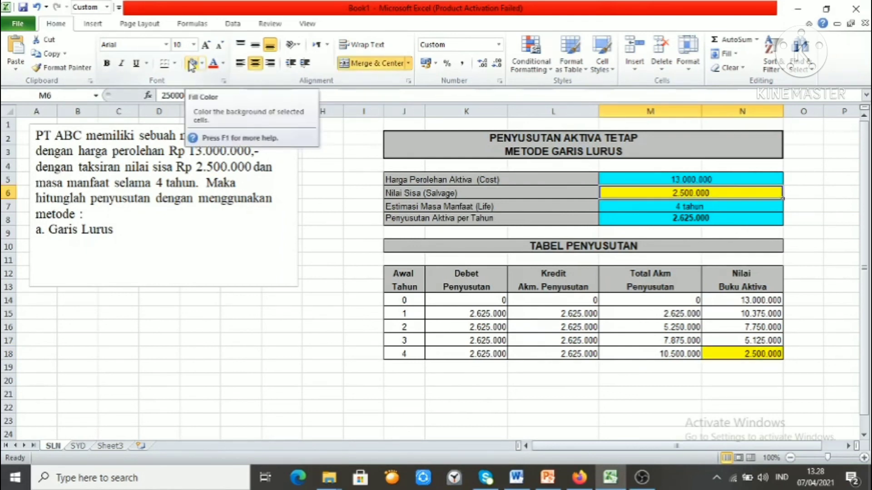